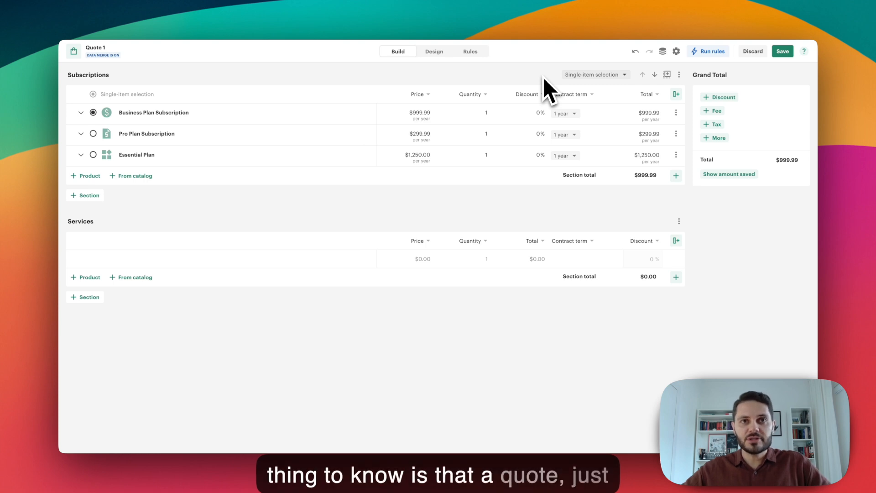
Step: Review the quote data fields contract_duration and onboarding that can be used in rules
click(662, 52)
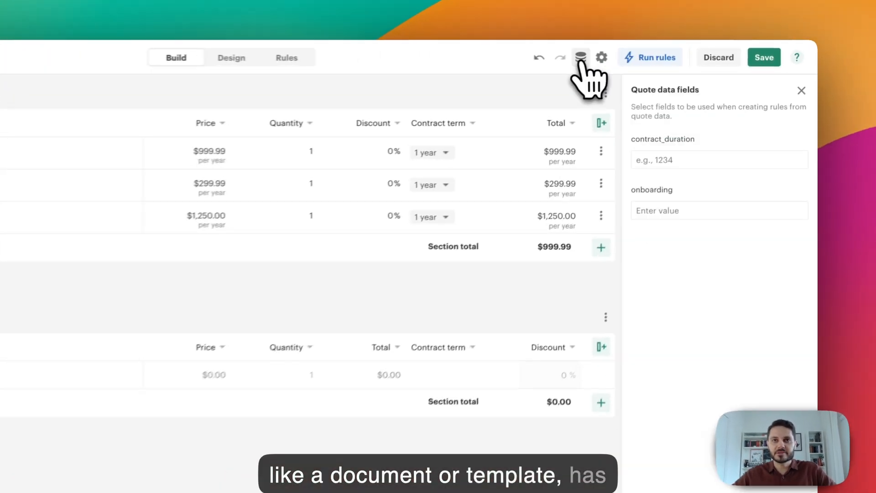
mouse_move(657, 173)
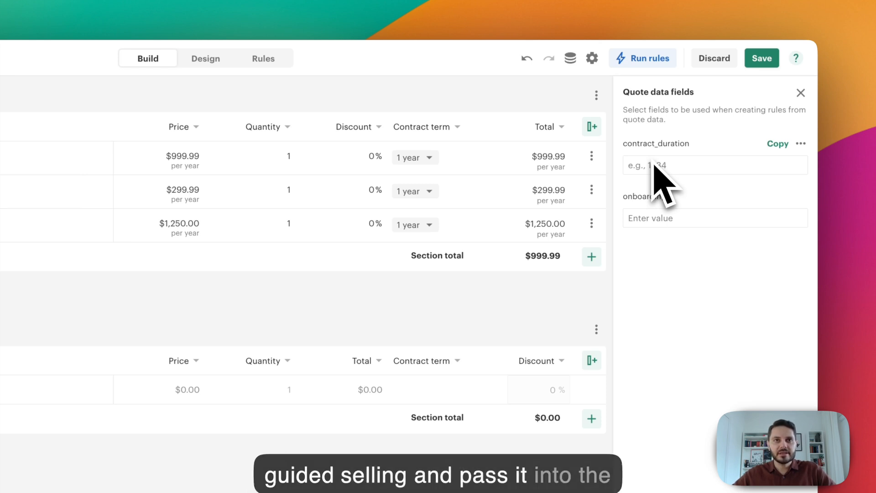
click(802, 93)
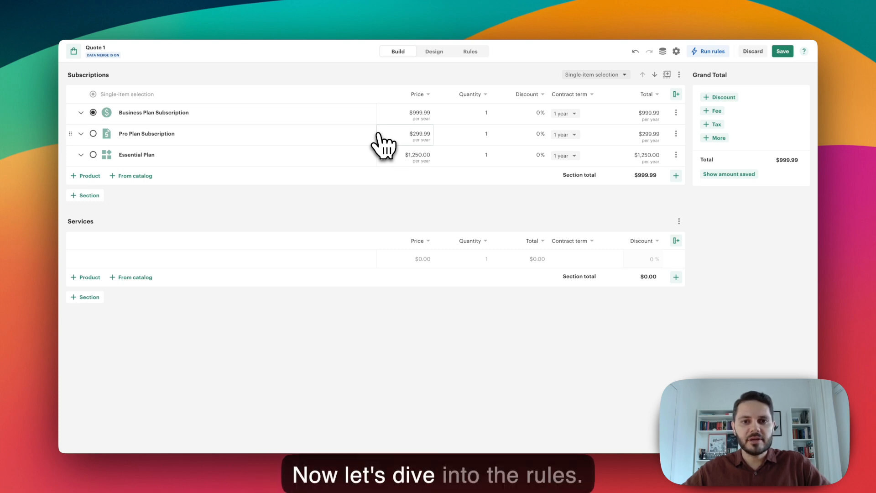
Step: Start a new quote rule with the condition that line items contain elements with Quantity greater than 0
click(470, 52)
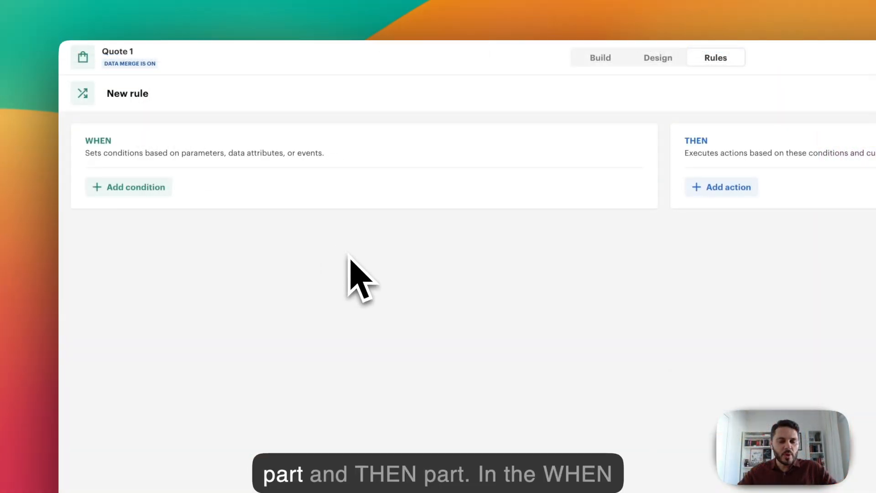
click(111, 188)
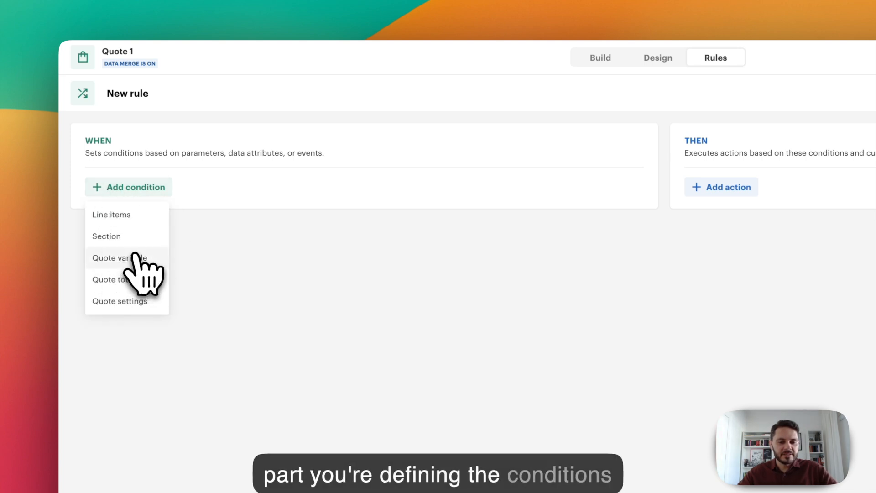
click(723, 187)
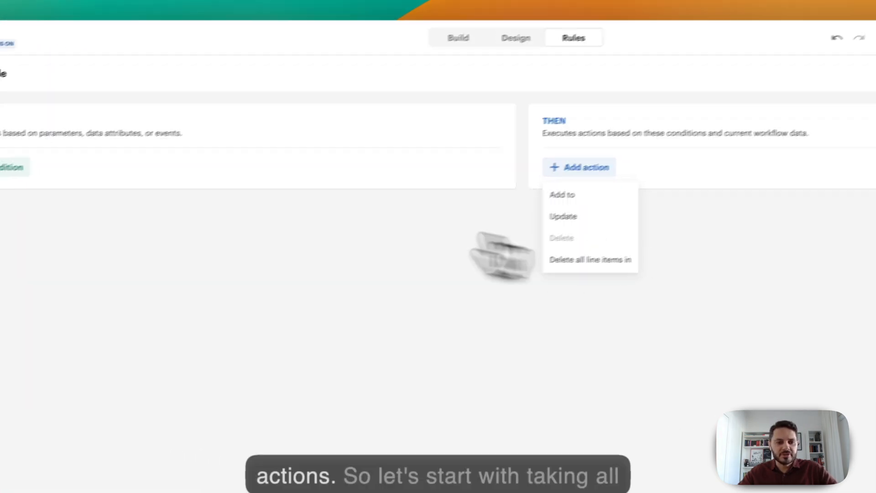
click(11, 168)
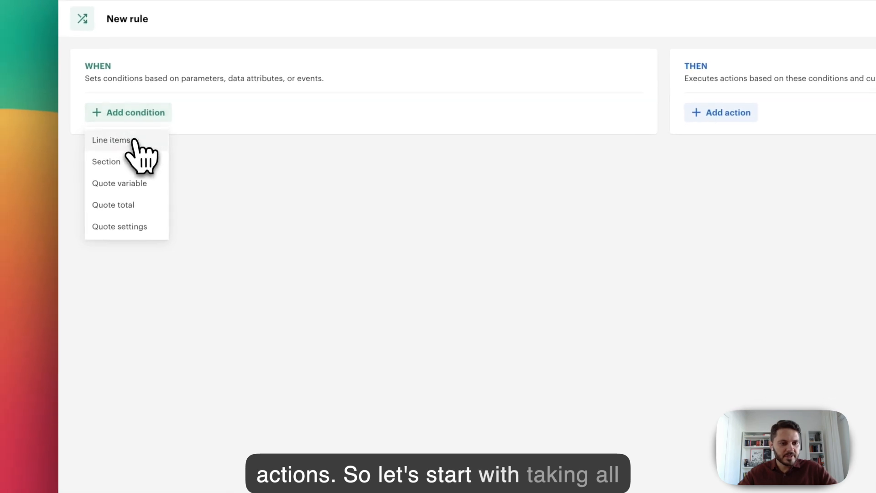
click(134, 141)
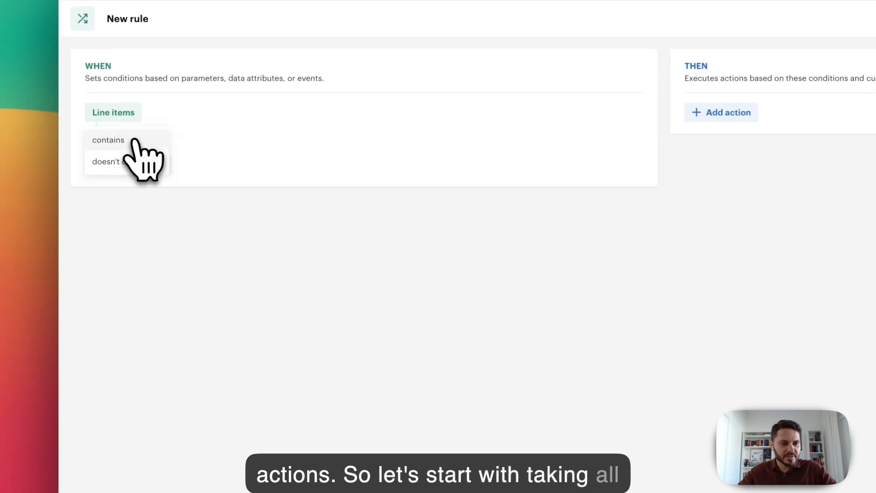
click(130, 139)
click(146, 155)
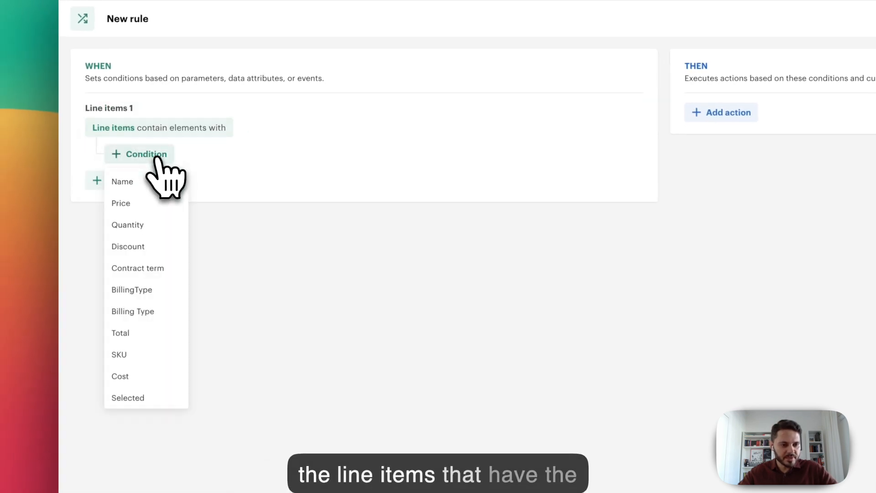
click(137, 225)
click(127, 226)
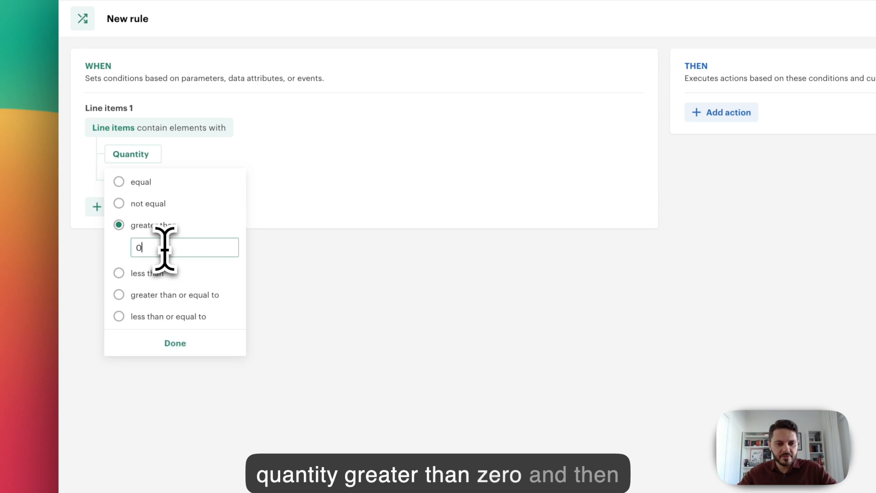
click(165, 345)
Step: Add an action that updates Line items 1 with Contract term set to the data field contract_duration
click(725, 112)
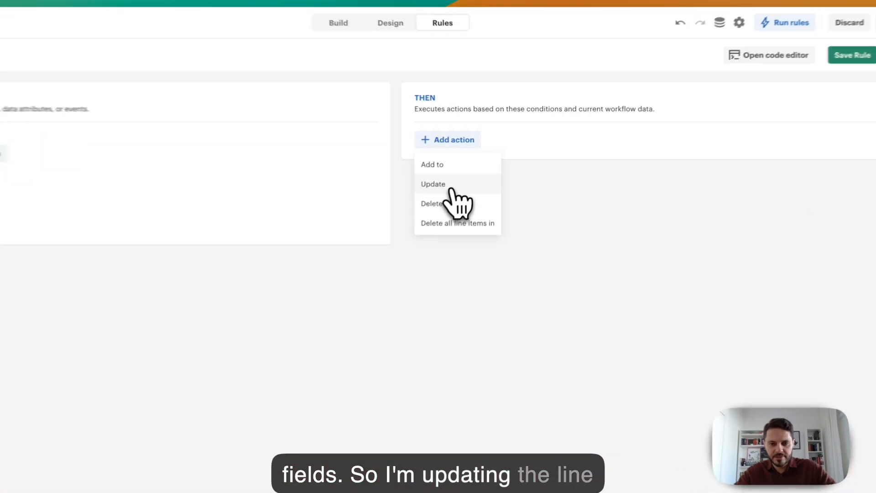
click(475, 163)
click(469, 202)
click(432, 170)
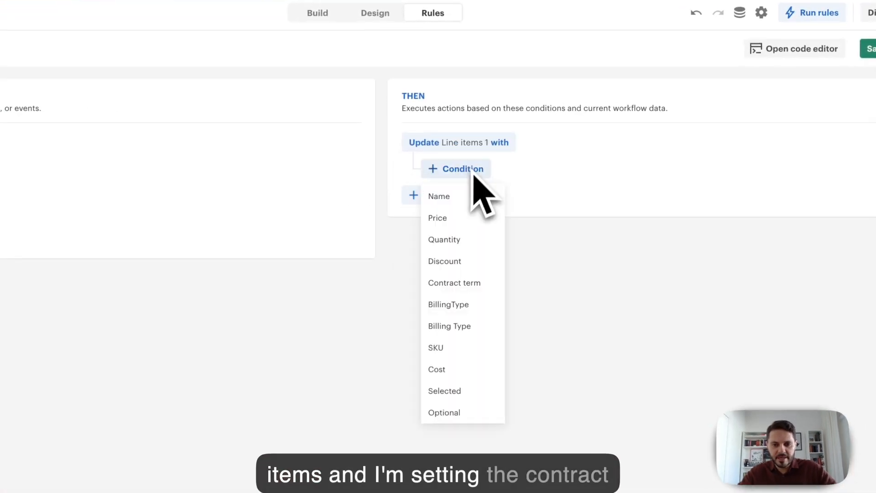
click(456, 282)
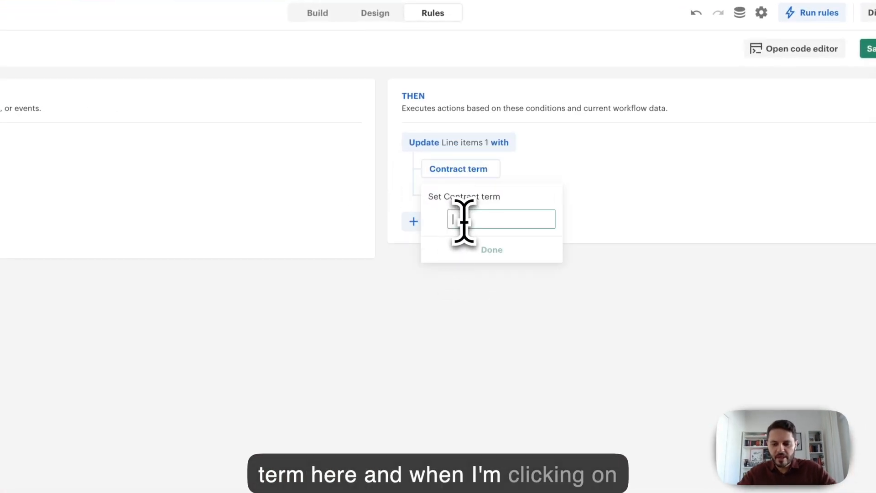
text([)
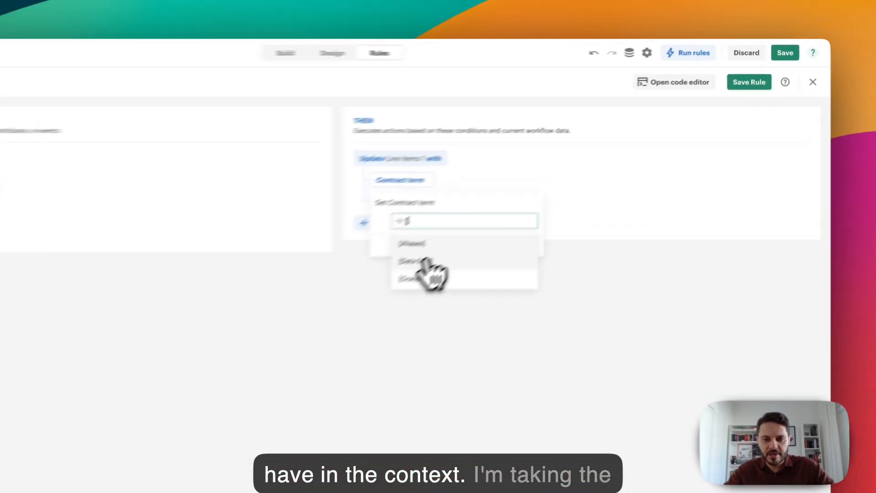
click(502, 211)
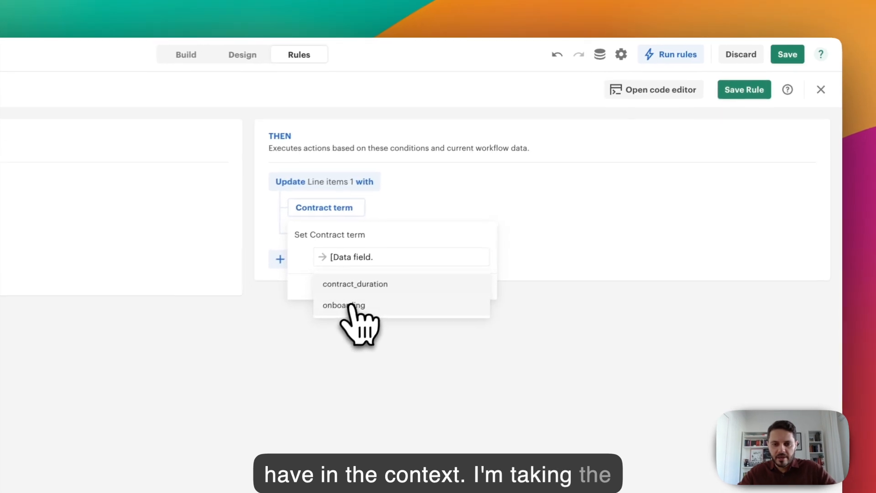
click(345, 284)
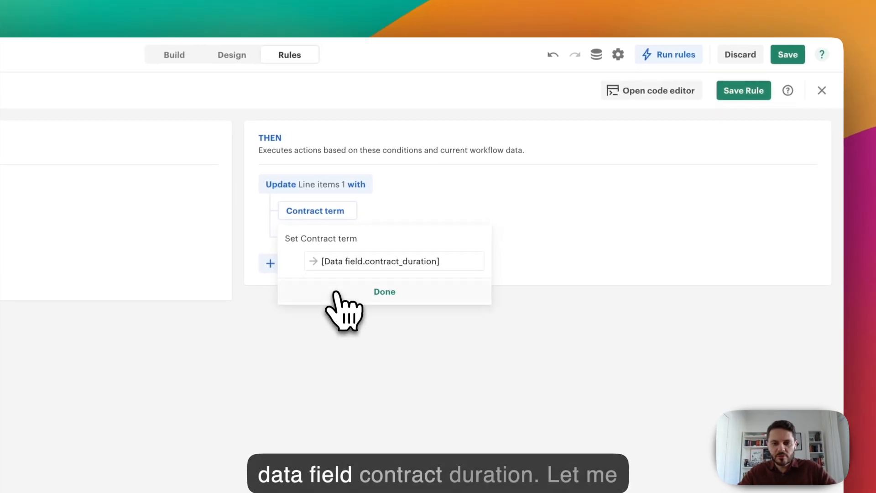
click(381, 292)
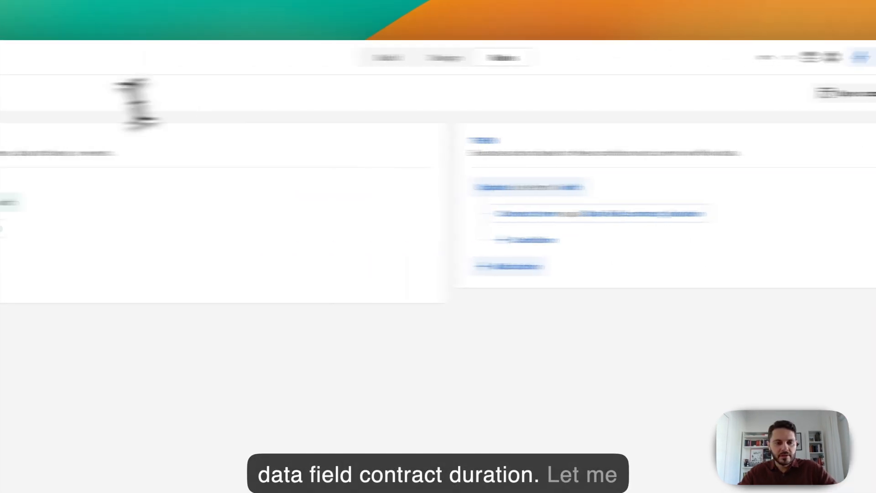
Step: Rename the rule as "Set contract duration" and save it
triple_click(103, 93)
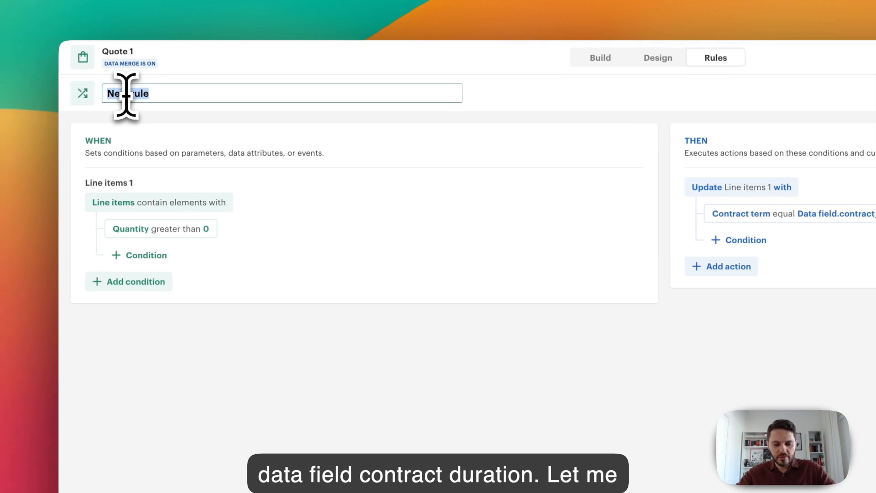
text(Set contract duration)
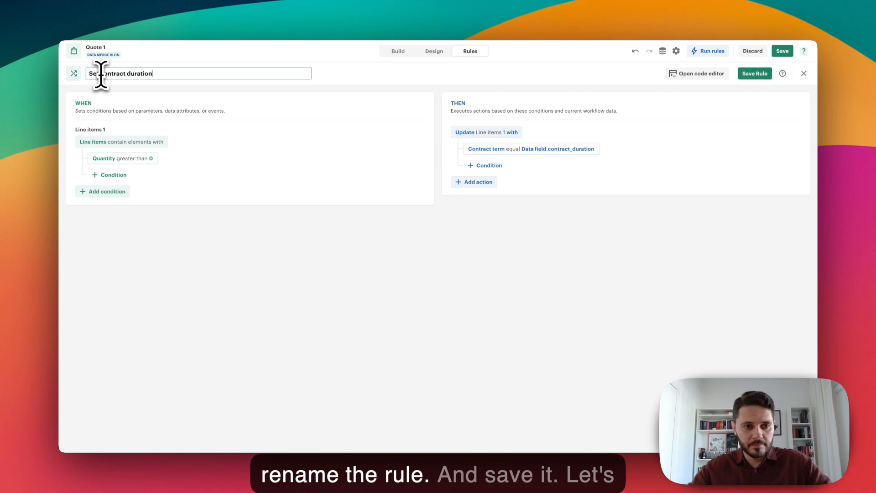
click(754, 73)
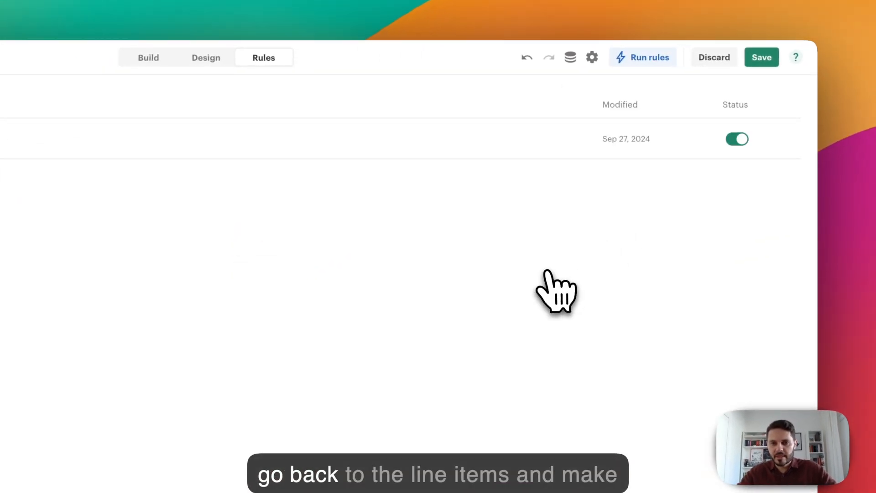
Step: Return to the quote's line items and set the contract_duration data field to 3 to test the rule
click(150, 57)
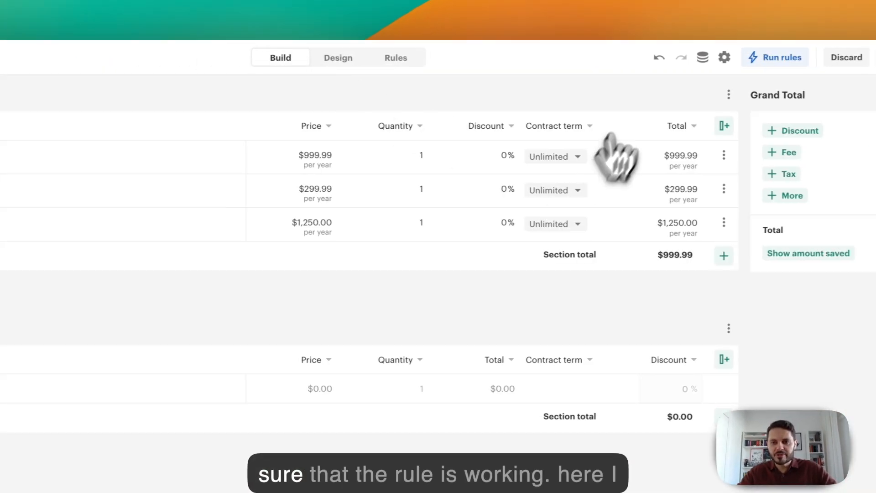
click(703, 58)
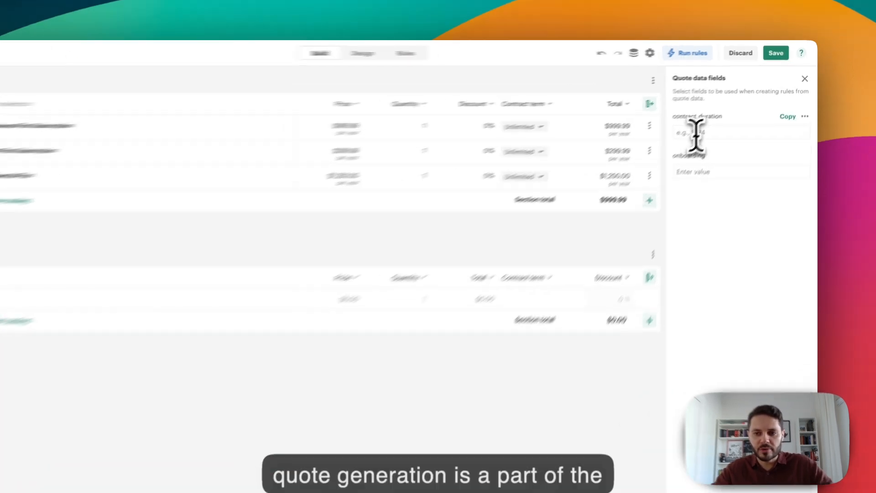
click(715, 119)
text(3)
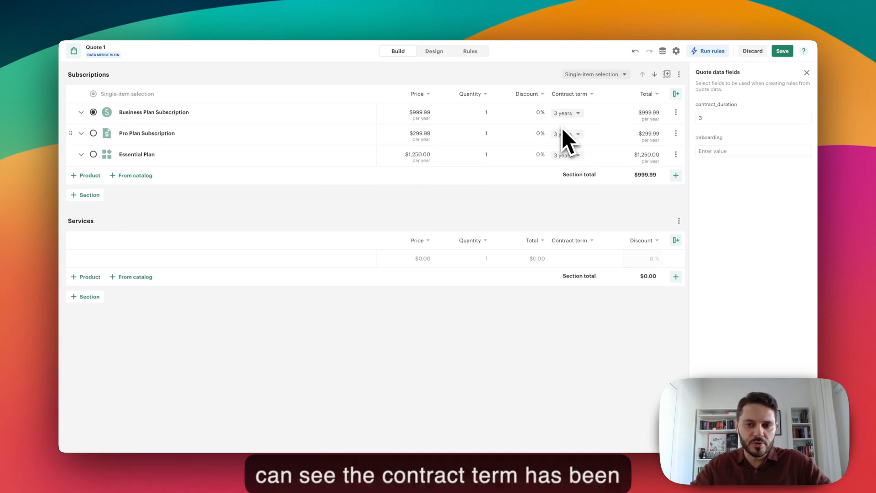
click(806, 73)
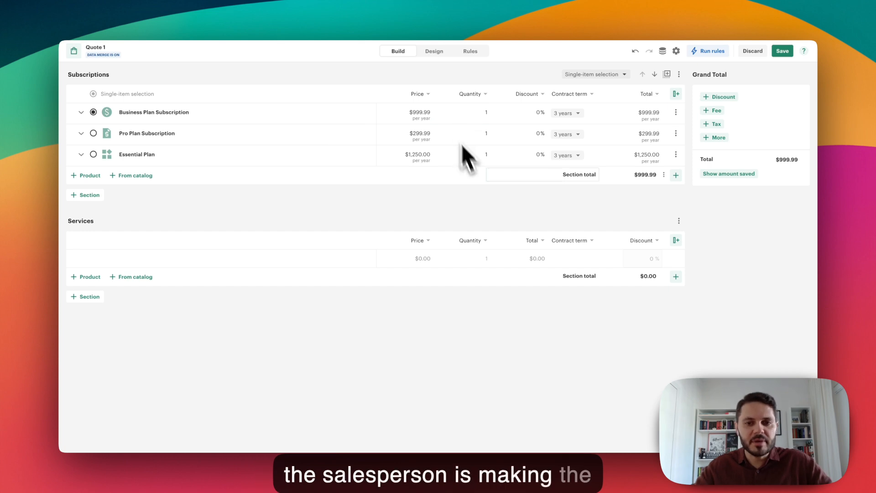
Step: Try a quantity of 10 for the Business Plan Subscription, ending back at 1
click(476, 117)
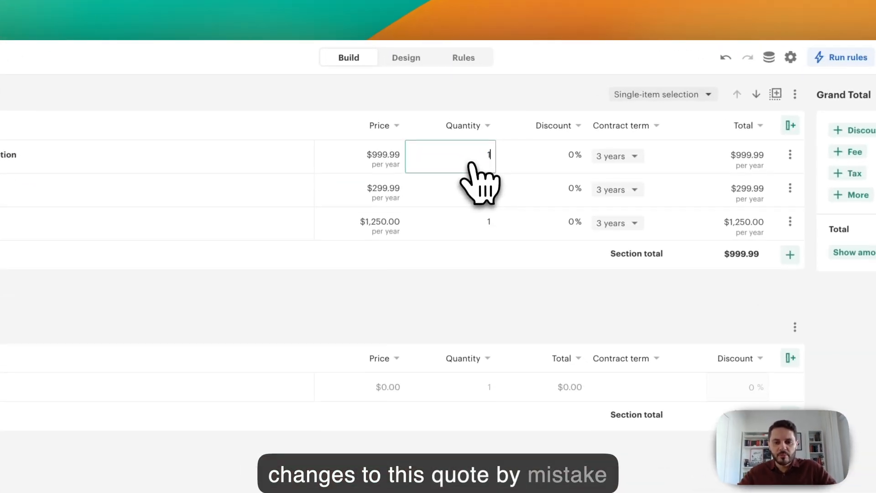
text(10)
key(Return)
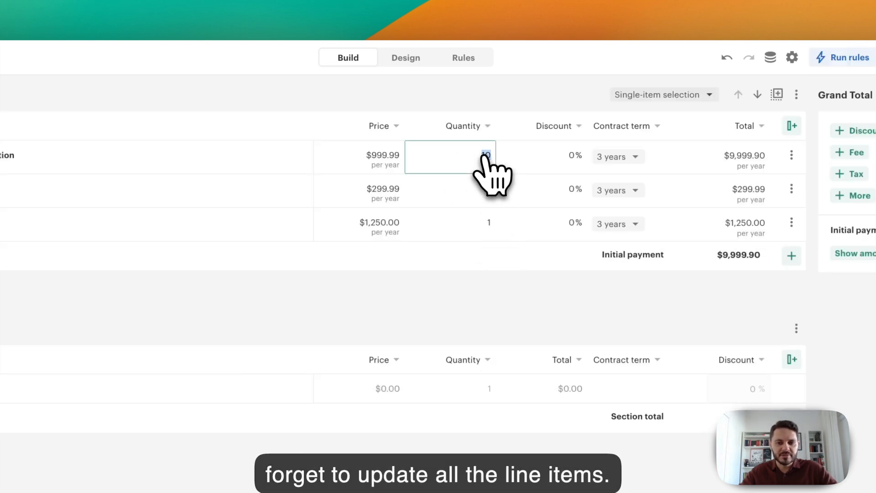
click(366, 80)
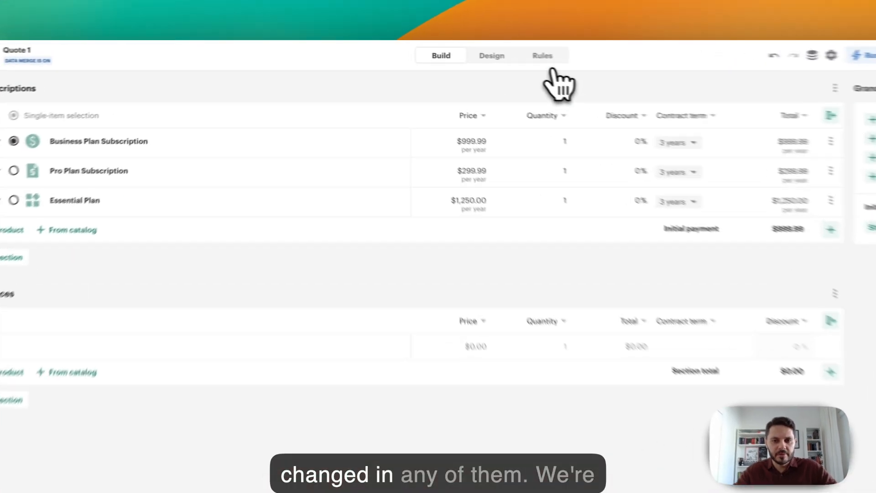
Step: Create another quote rule and name it "Update quantity"
click(470, 51)
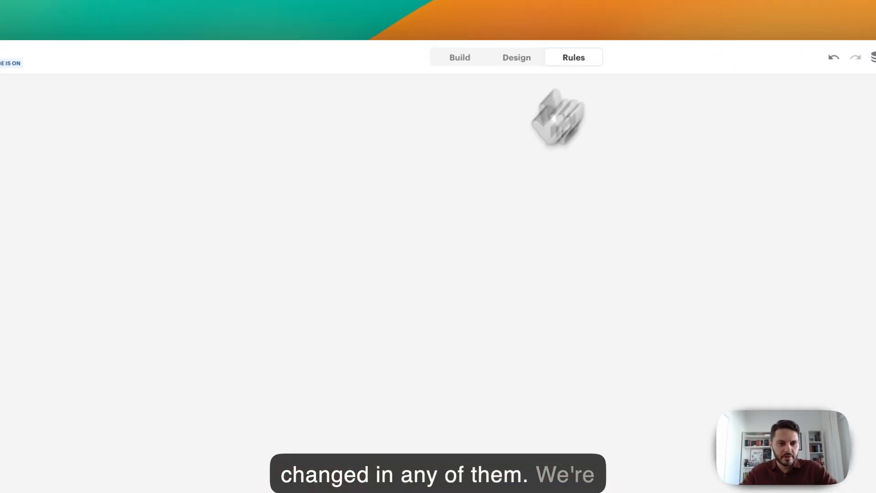
click(28, 94)
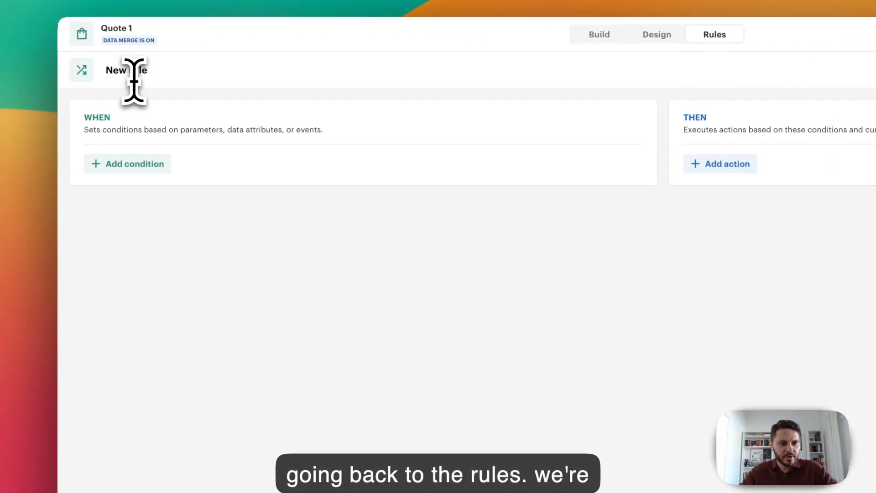
click(128, 72)
text(Update quantity)
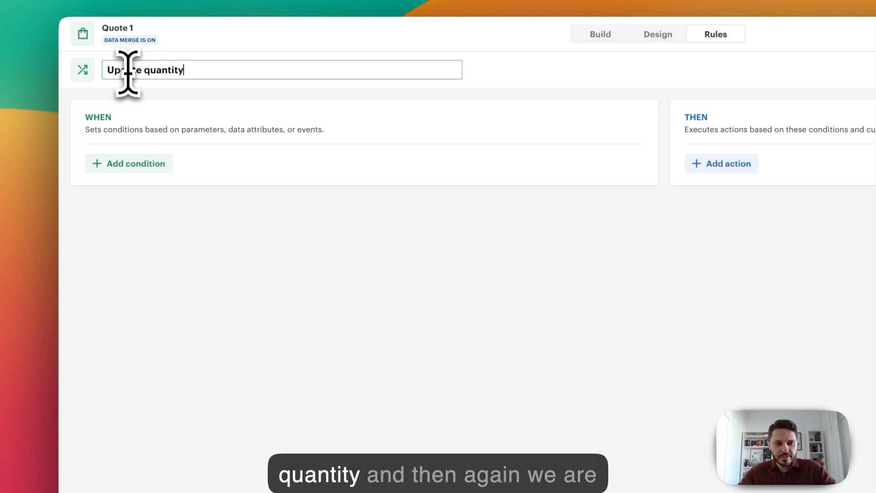
Step: Add a condition to the rule that line items contain elements whose Quantity is greater than a set value
click(135, 165)
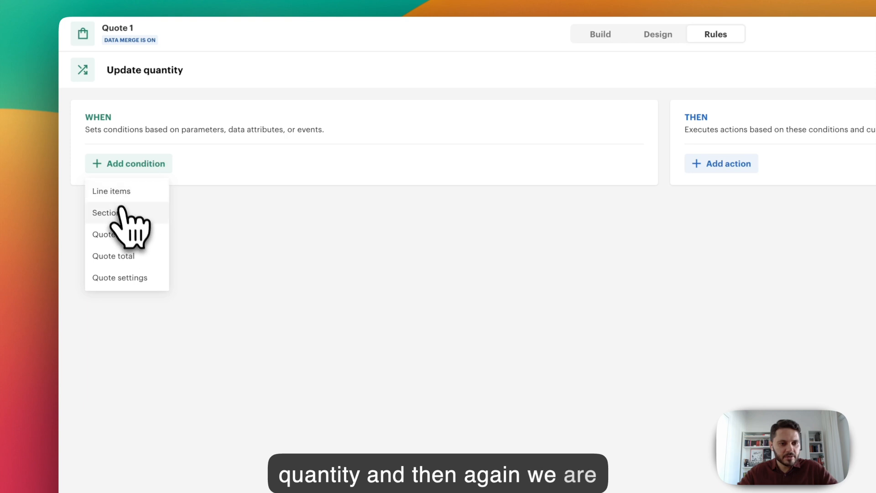
click(130, 192)
click(109, 193)
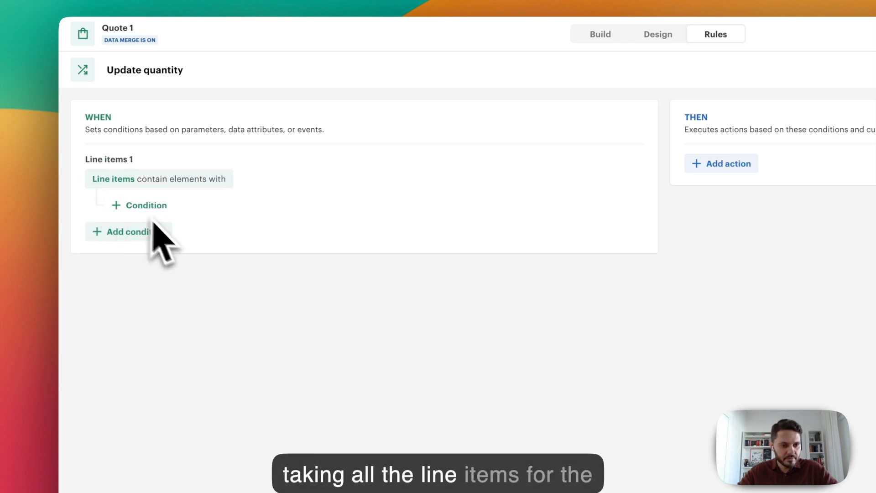
click(133, 203)
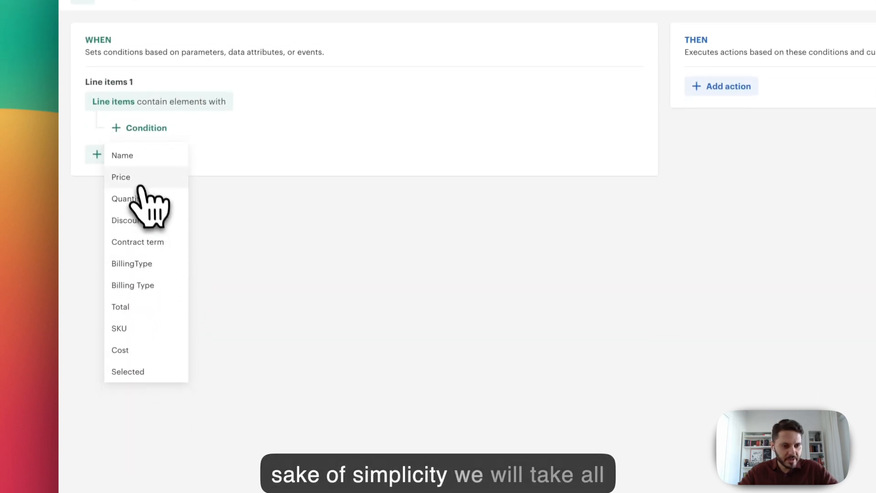
click(137, 196)
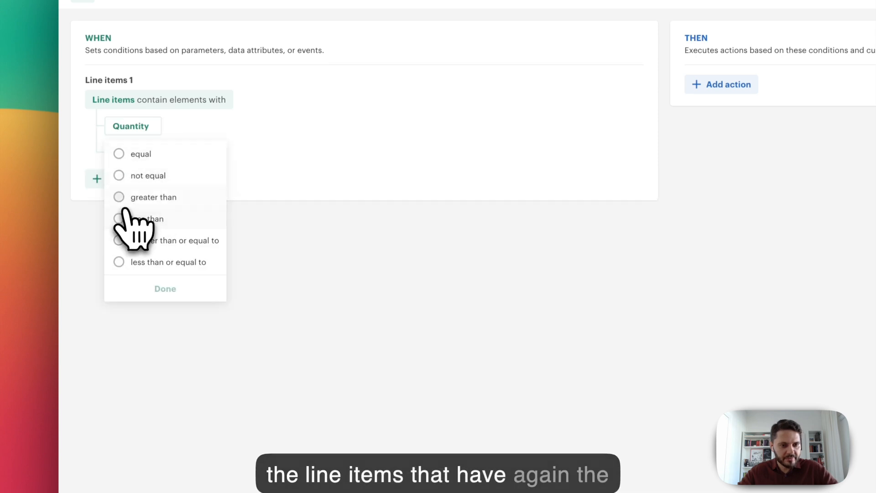
click(130, 196)
click(175, 315)
Step: Add an action that updates Line items 1 with Quantity equal to [Aliases.Line items 1.Quantity], and save the rule
click(728, 85)
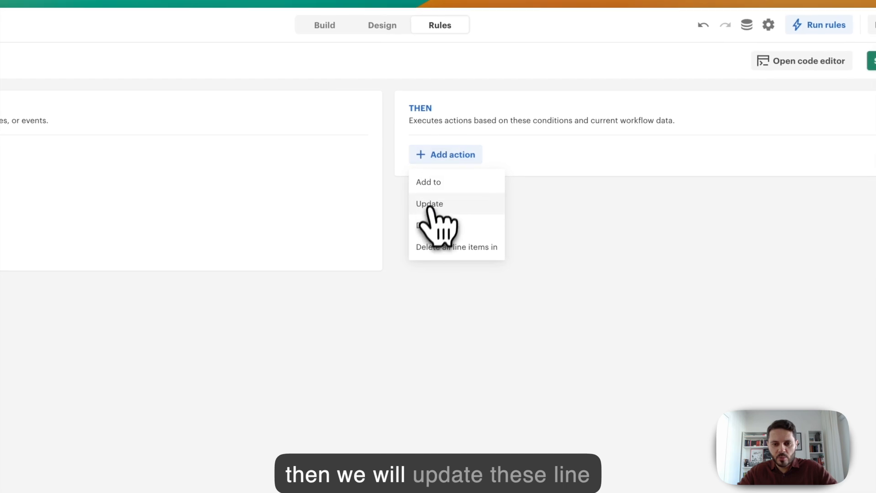
click(430, 204)
click(438, 267)
click(469, 180)
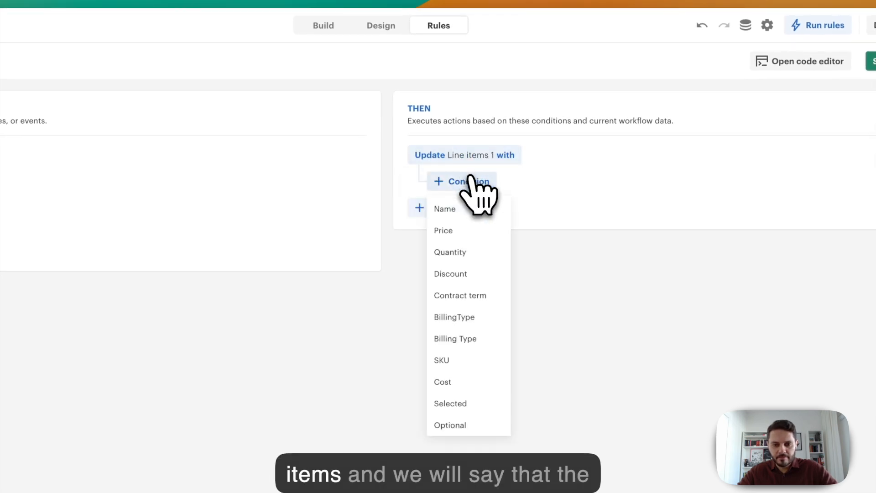
click(455, 254)
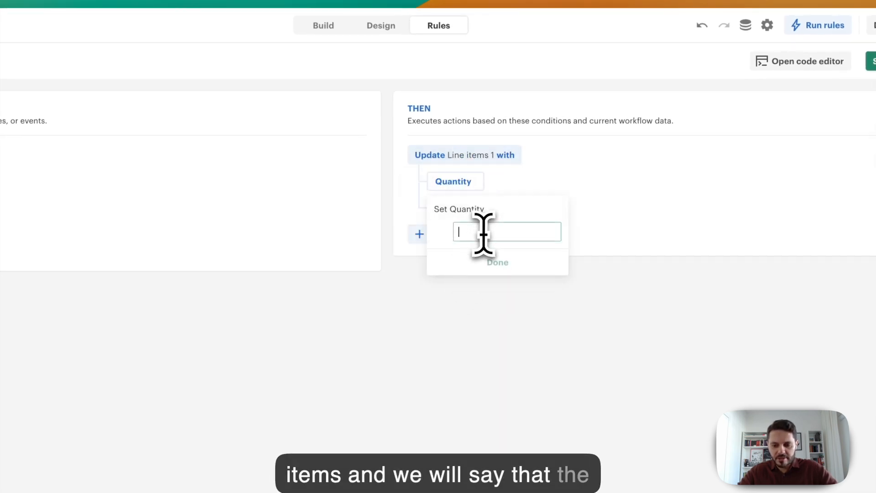
text([)
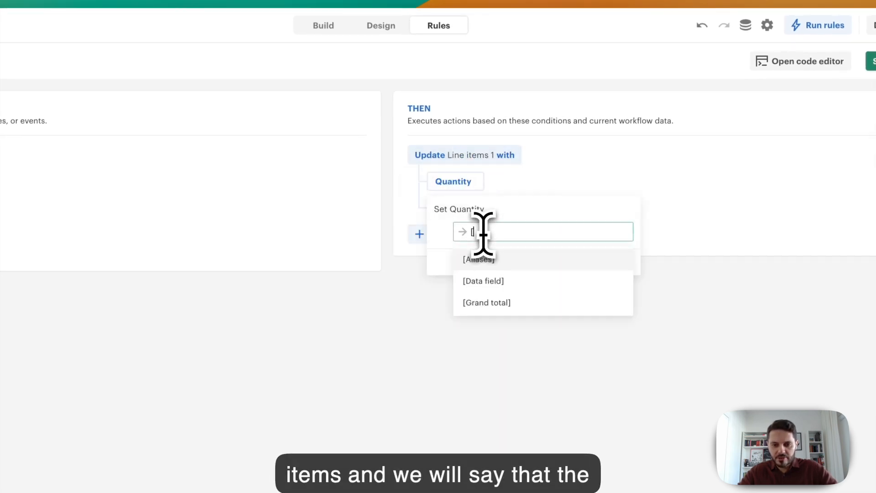
click(491, 260)
click(489, 265)
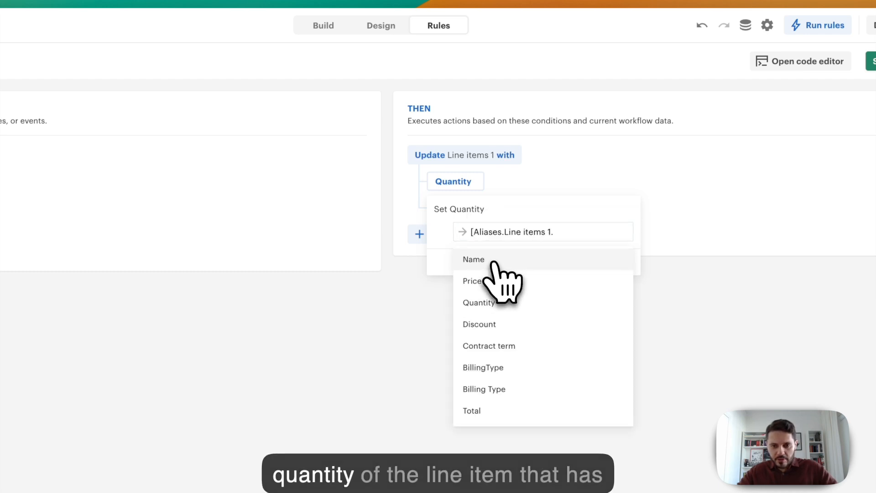
click(479, 304)
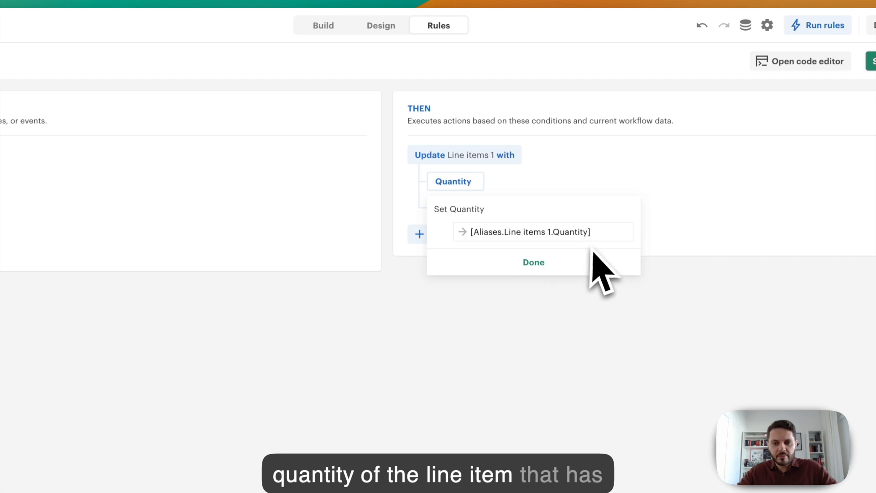
click(548, 263)
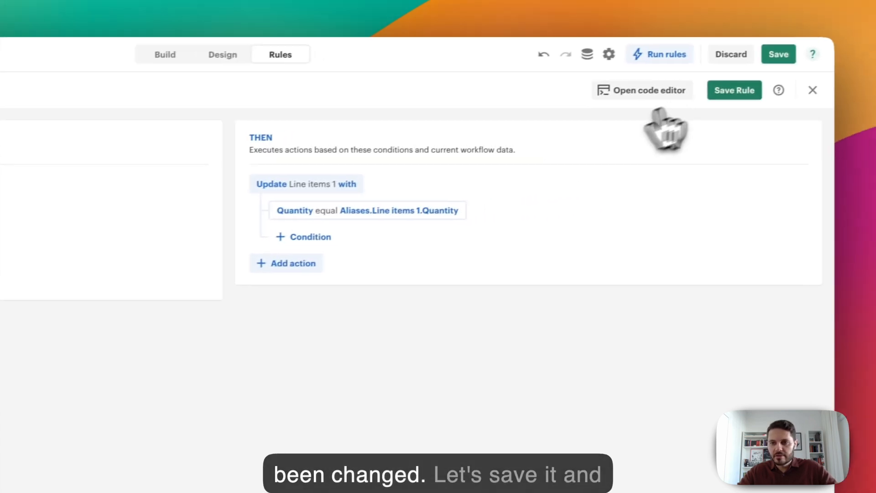
click(733, 91)
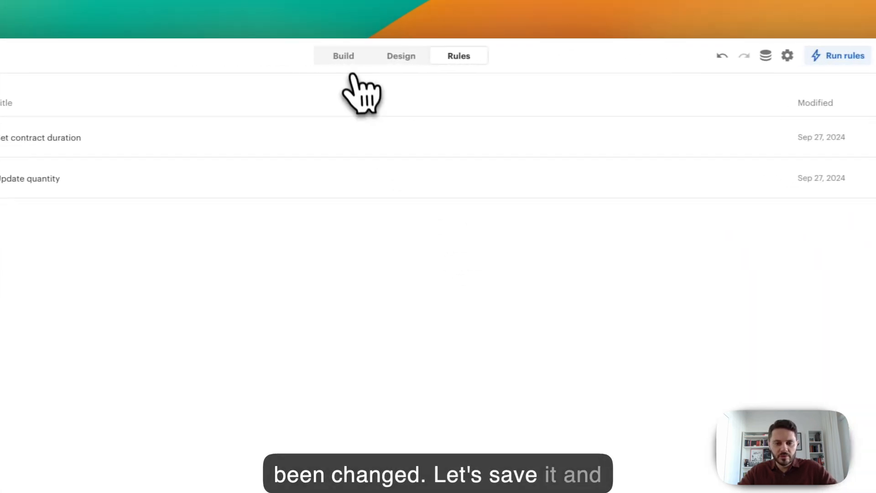
Step: Return to the quote's line items and set the Business Plan Subscription quantity to 10 to test the rule
click(348, 58)
click(445, 155)
text(0)
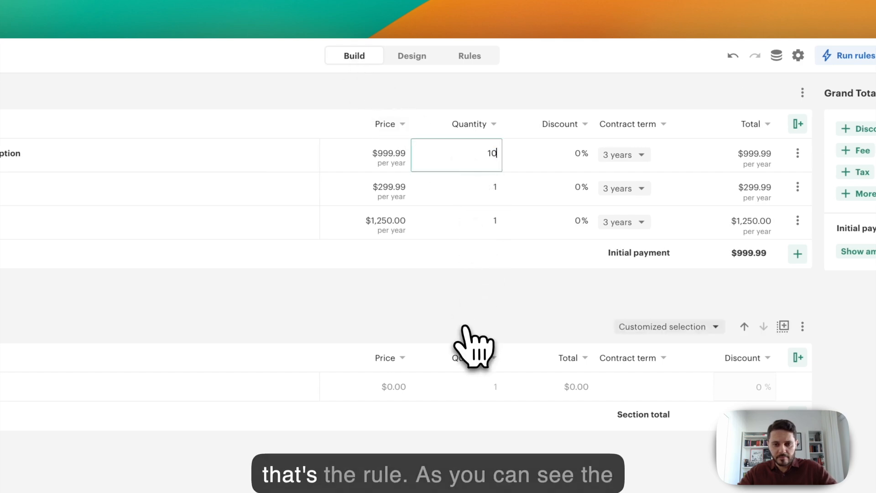
click(444, 401)
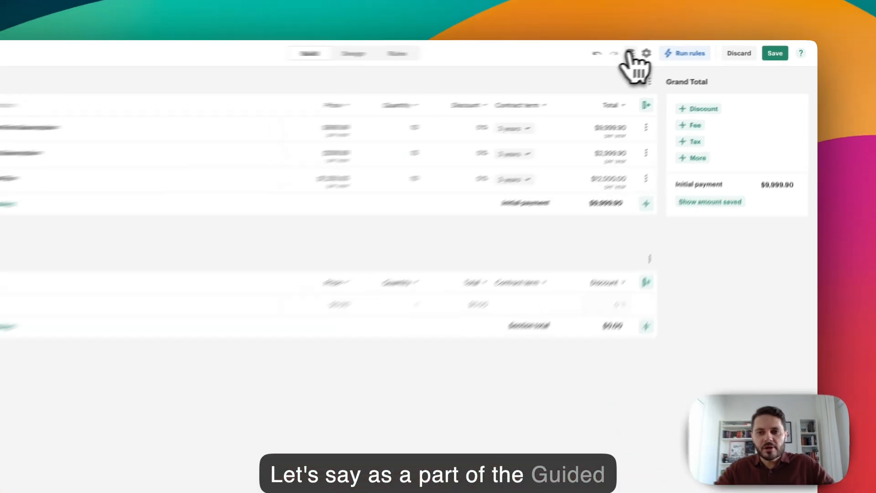
Step: Check the quote data fields, and create another quote rule named "Add services"
click(630, 54)
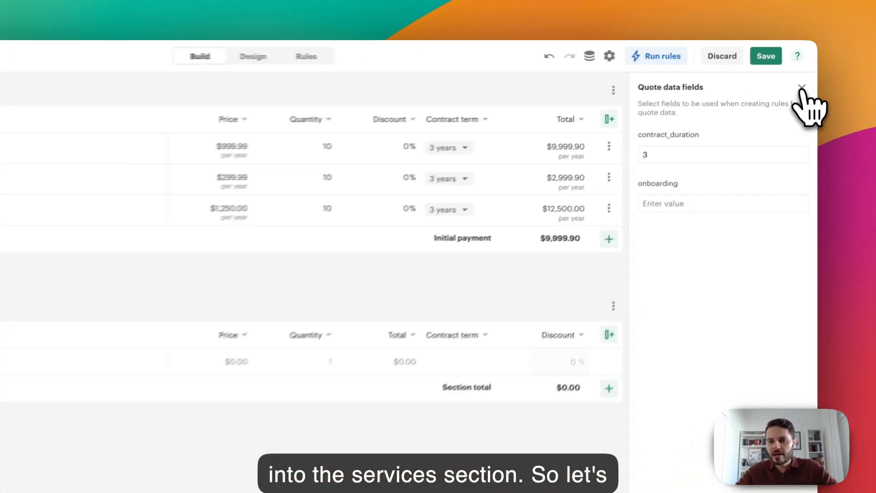
click(806, 73)
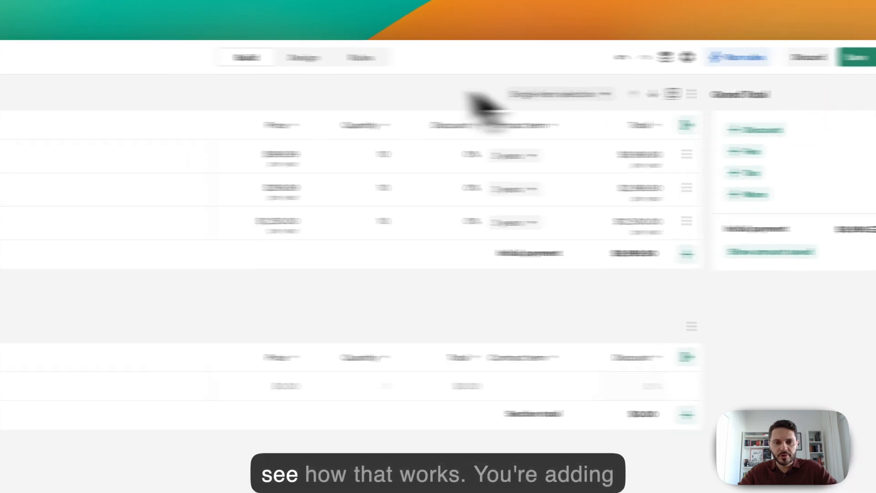
click(470, 51)
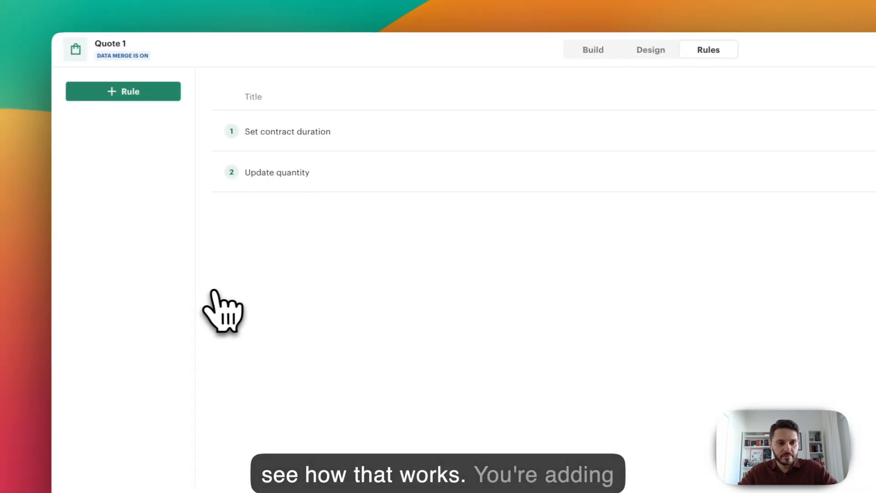
click(155, 92)
click(134, 82)
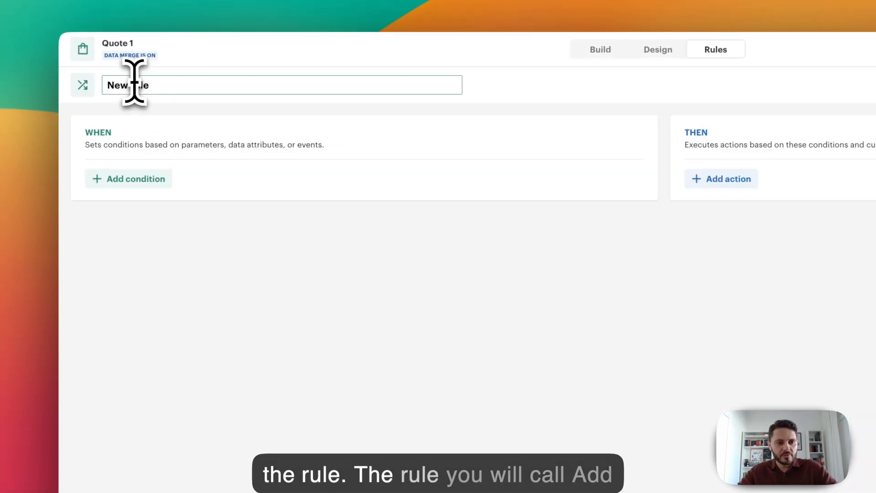
text(Add Services)
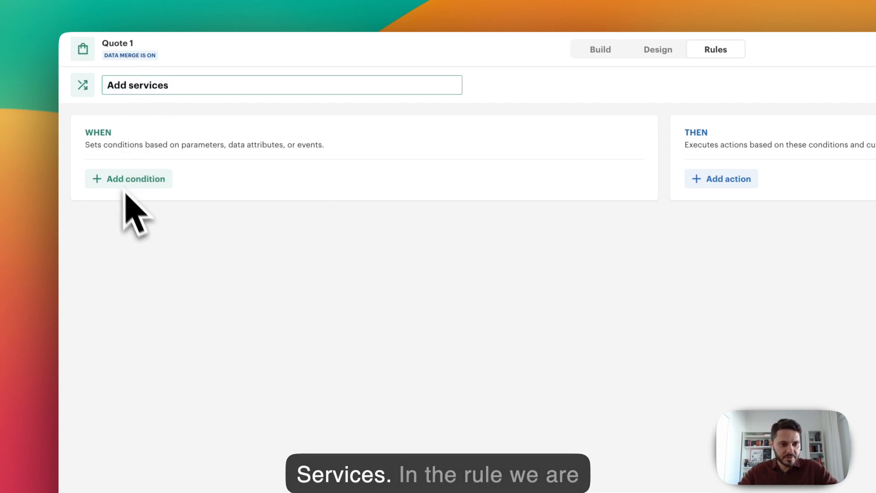
Step: Add a quote variable condition to the rule requiring that onboarding is not empty
click(132, 176)
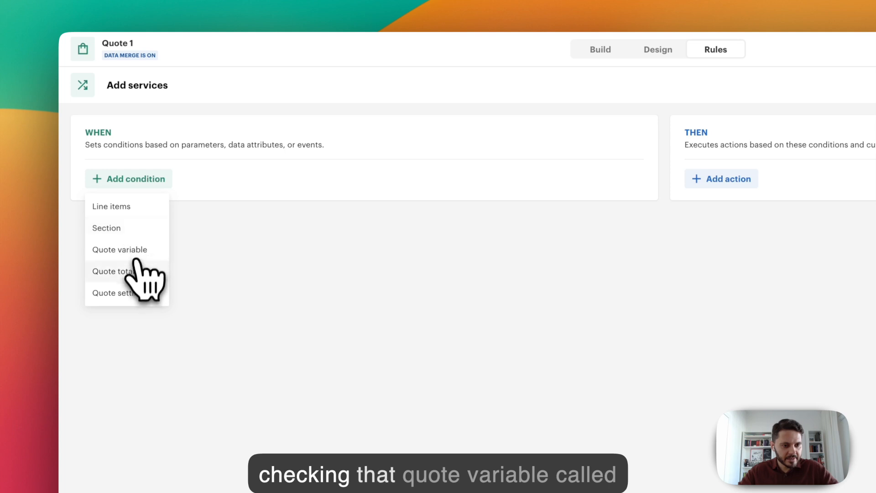
click(124, 252)
click(137, 206)
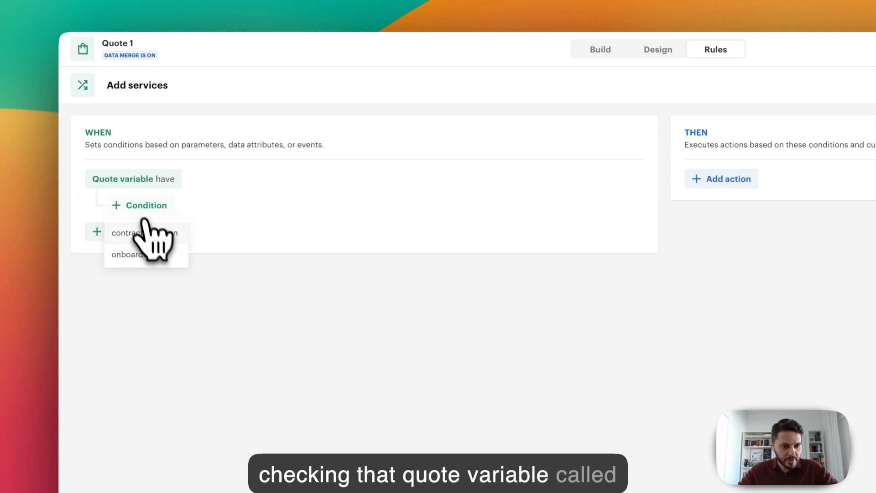
click(144, 256)
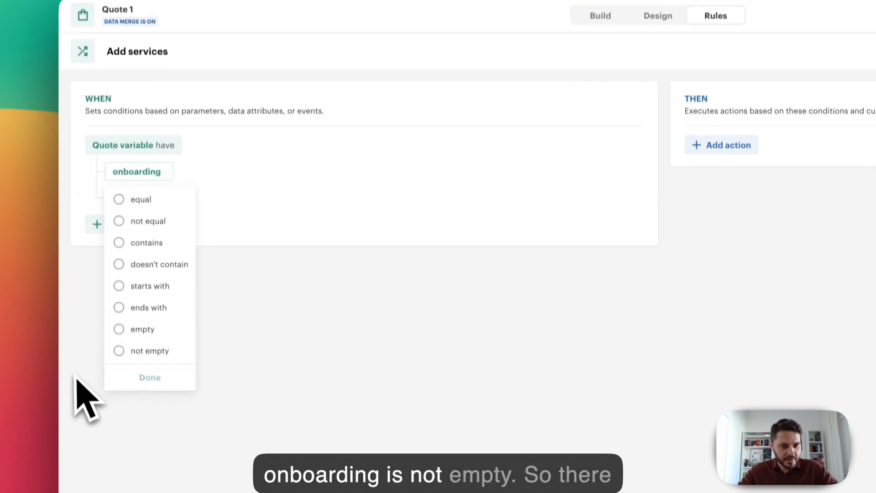
click(132, 385)
click(146, 364)
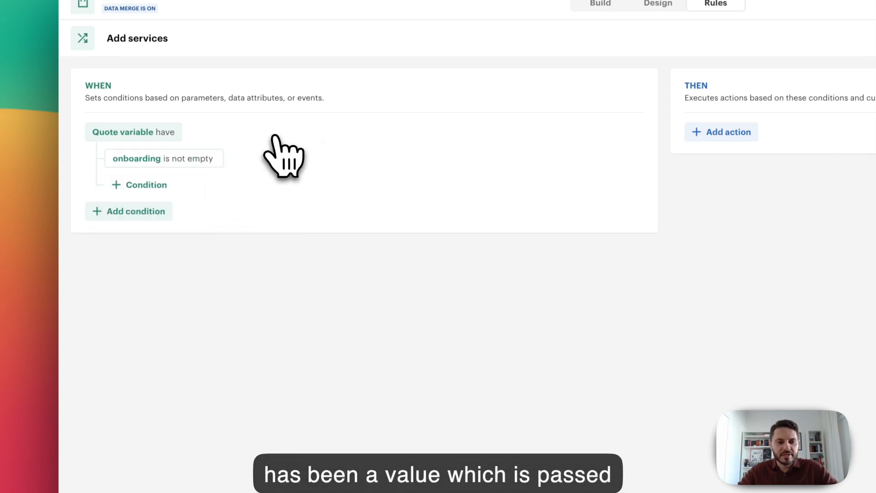
click(539, 173)
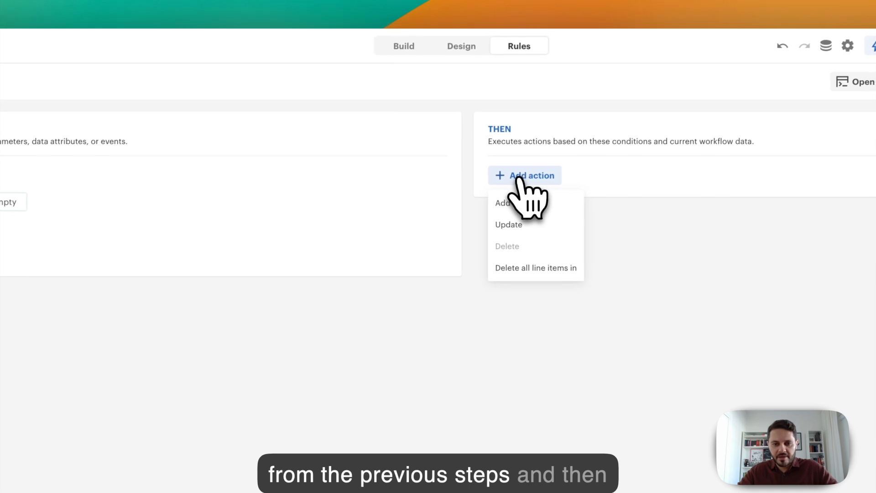
click(515, 226)
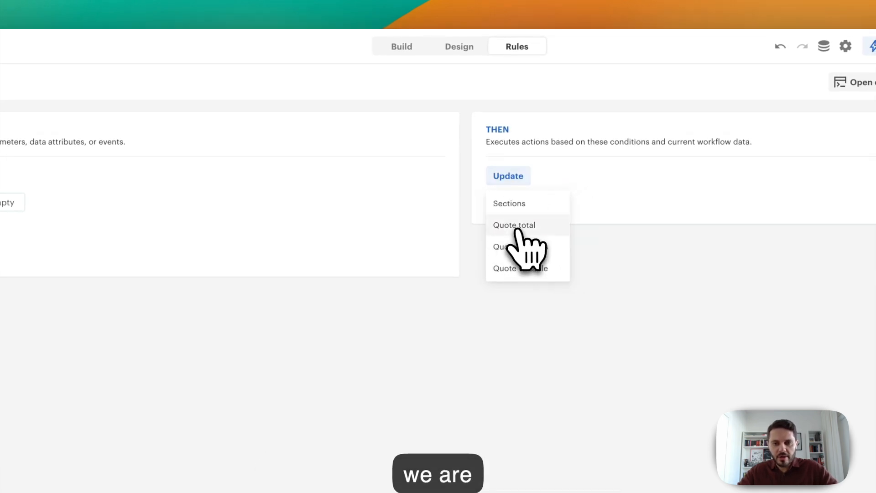
click(542, 176)
Step: Add an action that adds the existing product with SKU [Data field.onboarding] to the Services section, and save the rule
click(513, 175)
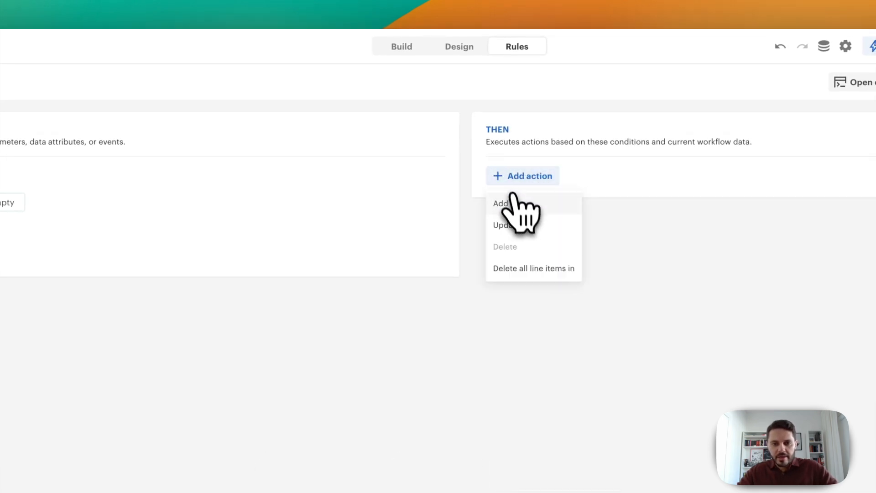
click(507, 203)
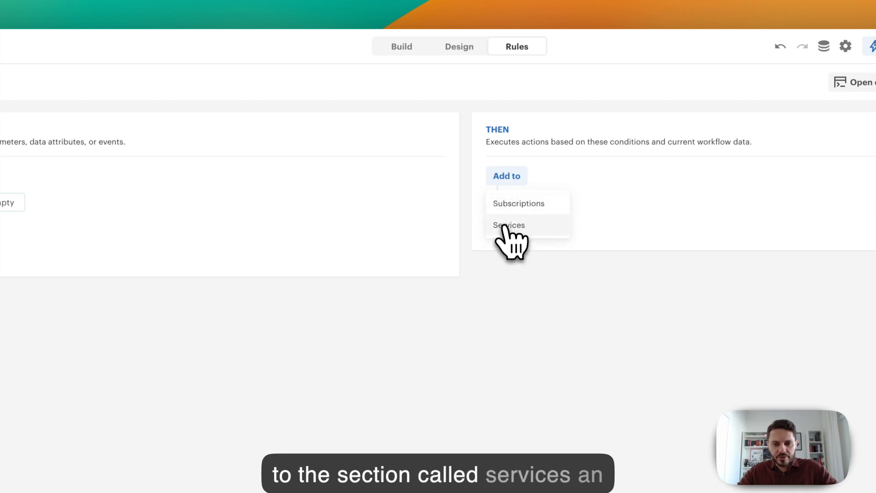
click(505, 226)
click(520, 203)
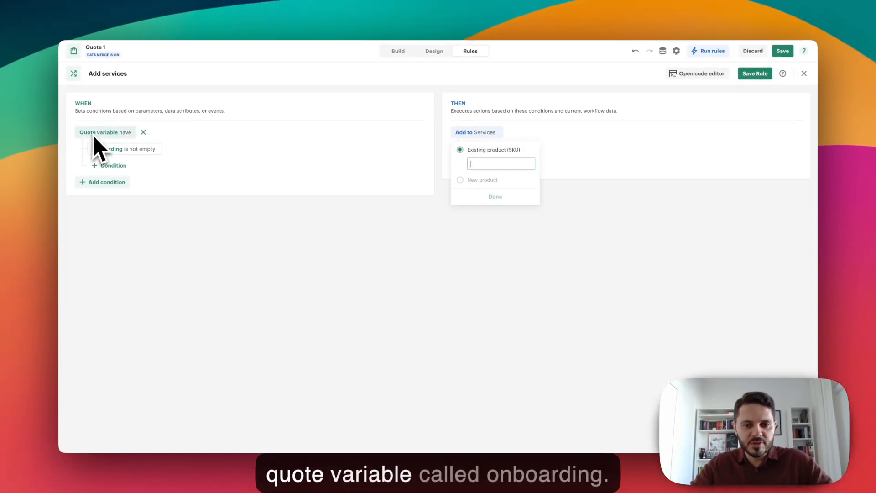
click(485, 181)
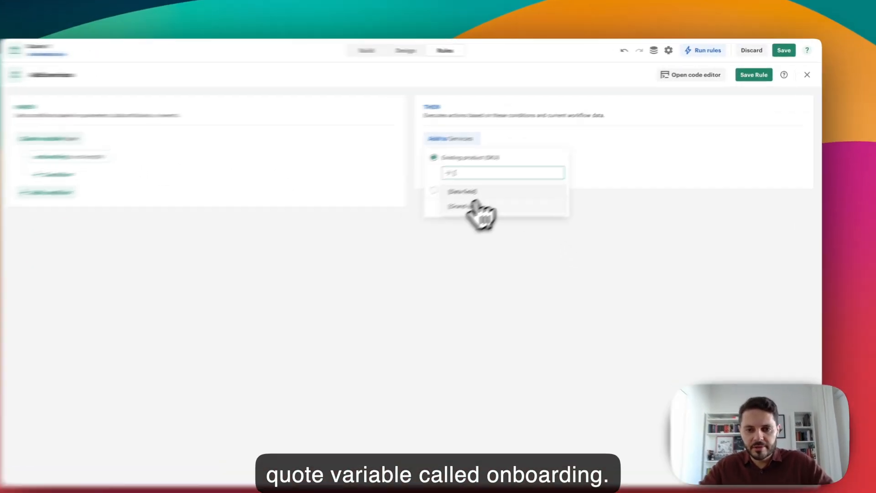
click(490, 194)
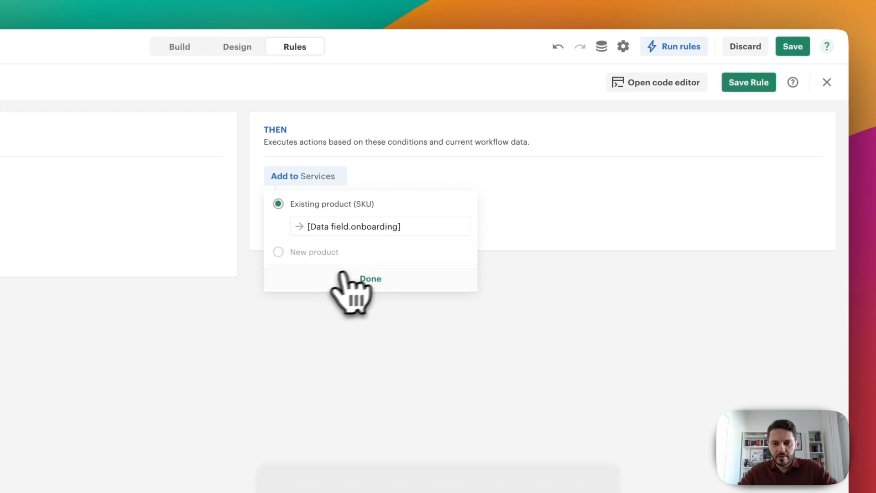
click(343, 274)
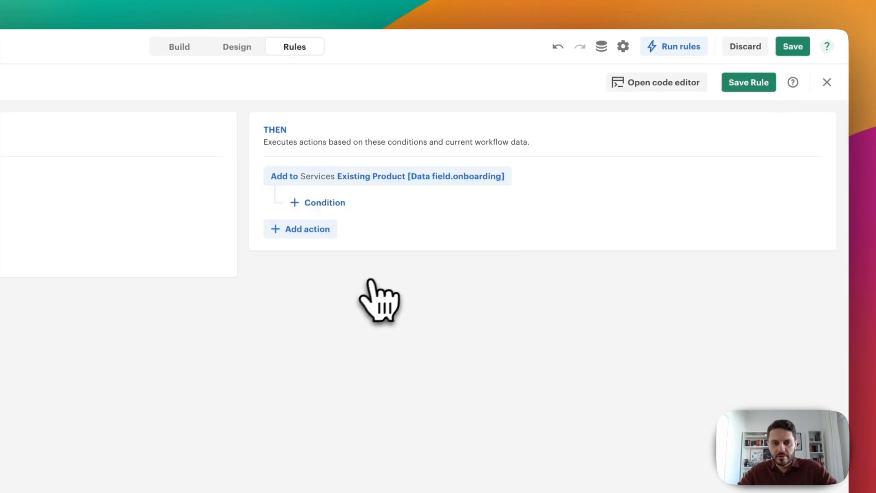
click(751, 81)
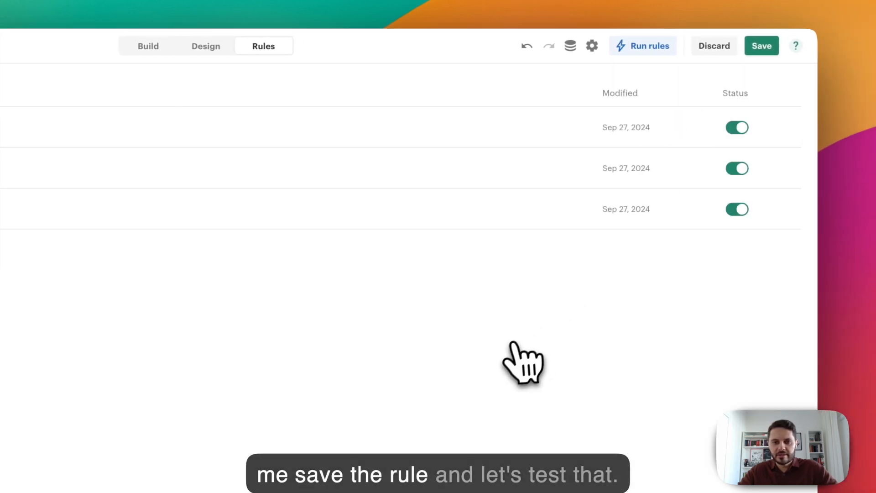
Step: Return to the quote's line items and set the onboarding data field to pro-onboarding to test the rule
click(148, 46)
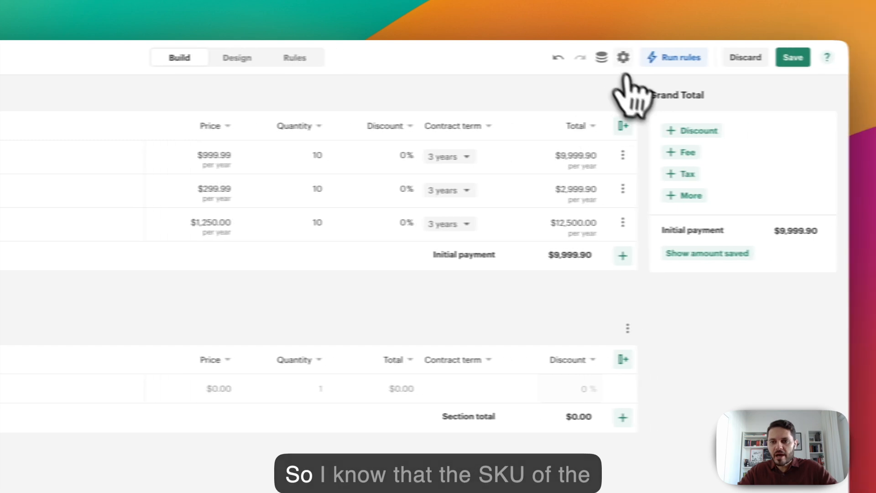
click(721, 58)
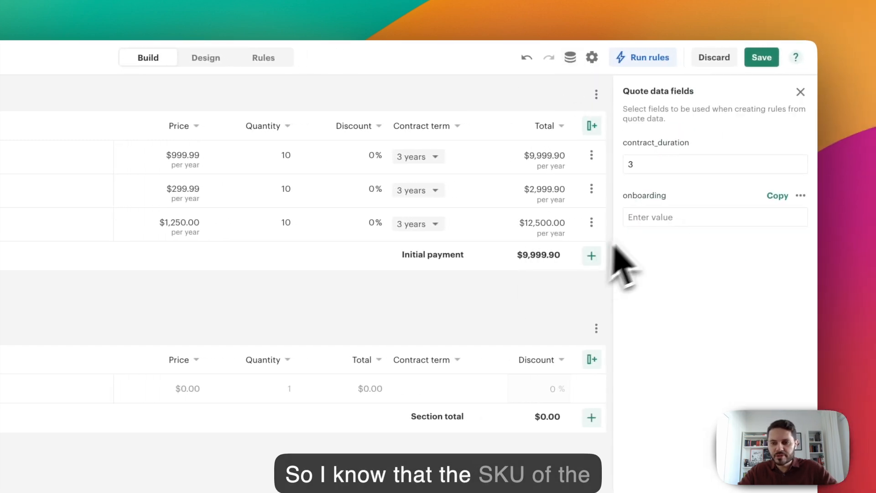
click(628, 218)
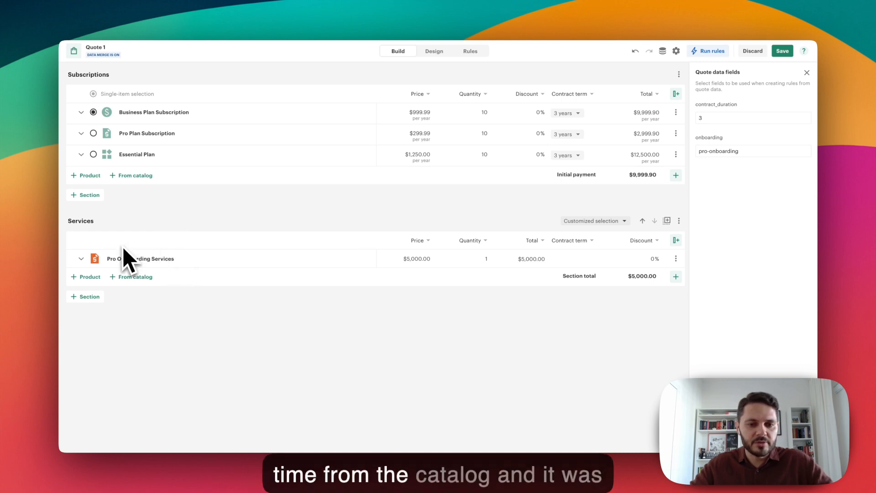
click(806, 72)
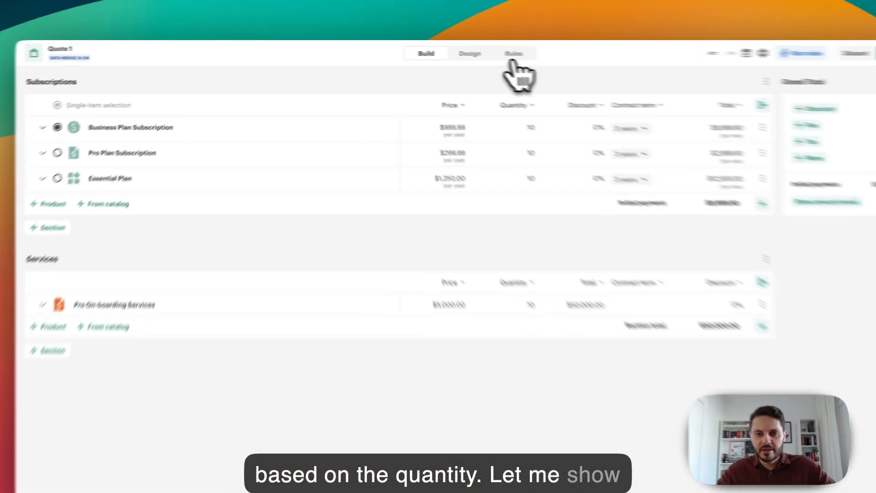
Step: Create another quote rule named "Discounting Rule"
click(514, 54)
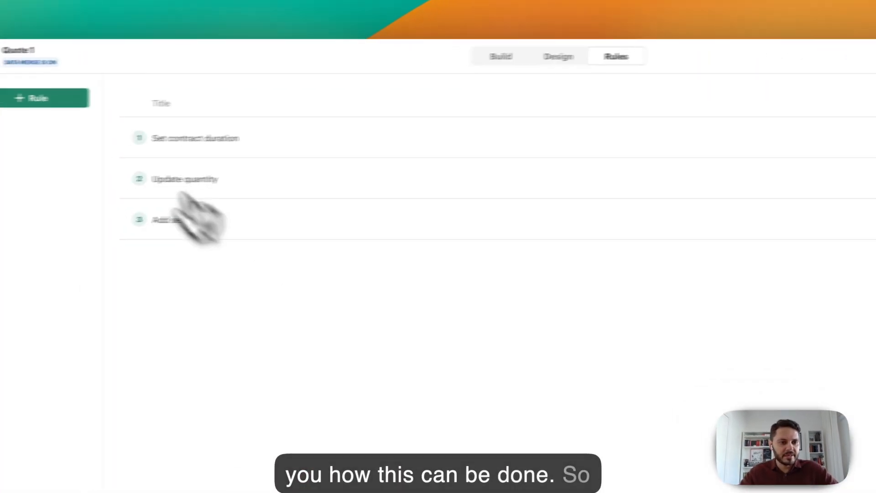
click(36, 98)
click(128, 86)
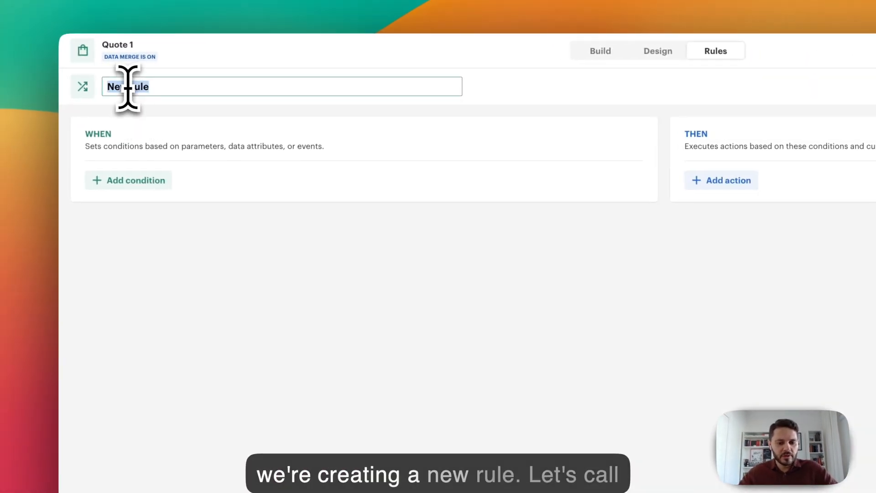
text(Discounting)
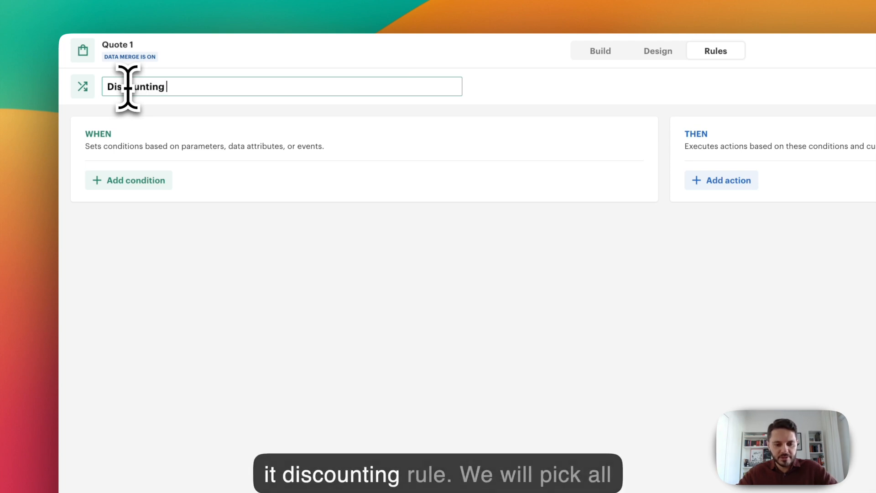
Step: Add a line items condition to the rule requiring a quantity greater than 0
click(112, 178)
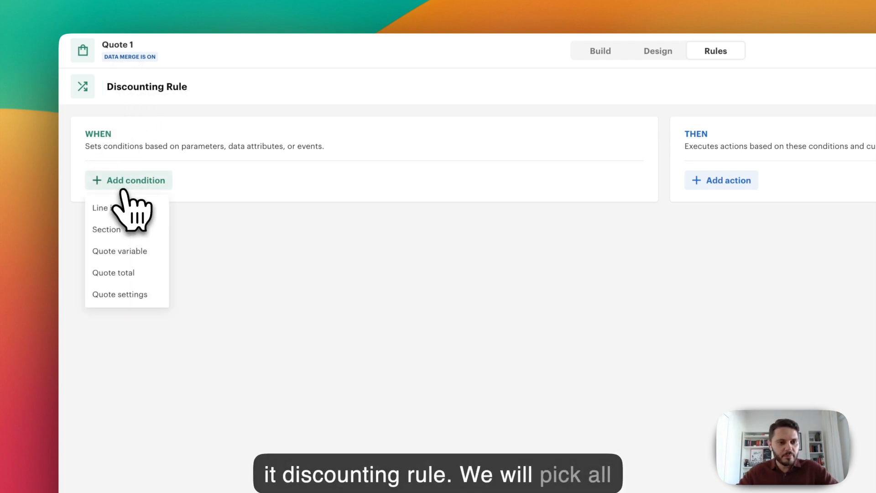
click(114, 208)
click(123, 211)
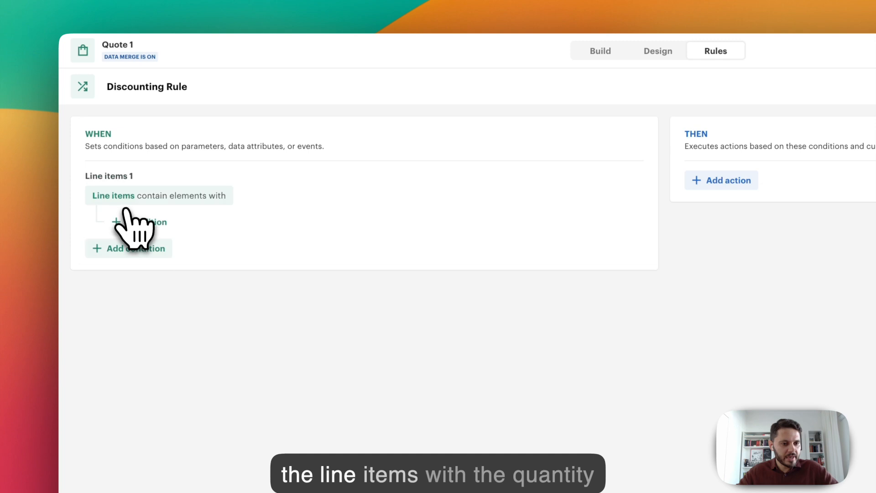
click(124, 223)
click(123, 292)
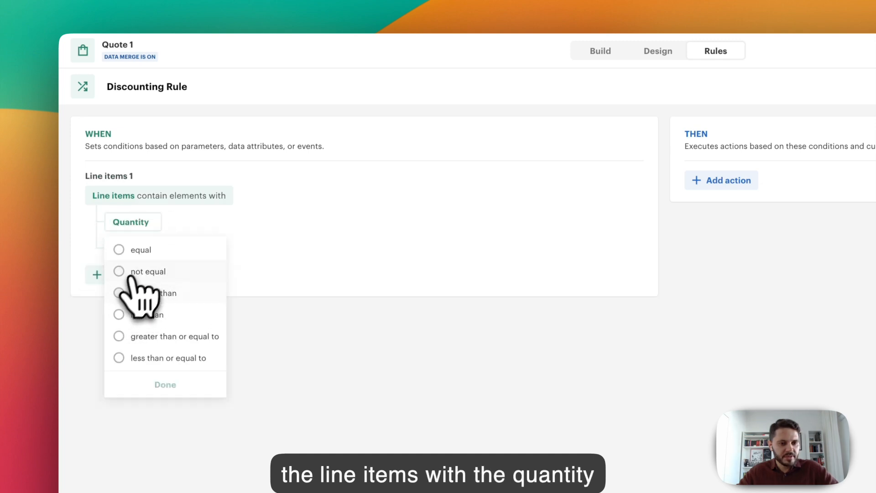
click(121, 293)
click(173, 314)
text(0)
click(175, 411)
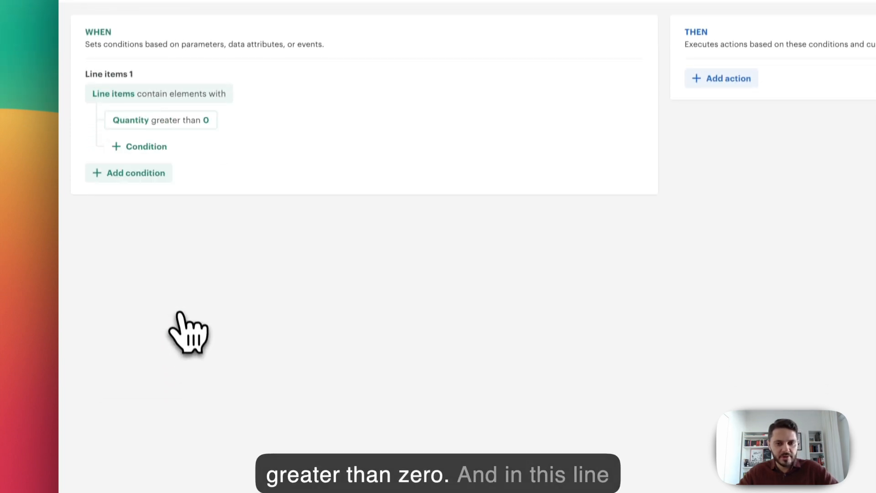
Step: Add an action that updates the discount of Line items 1
click(589, 118)
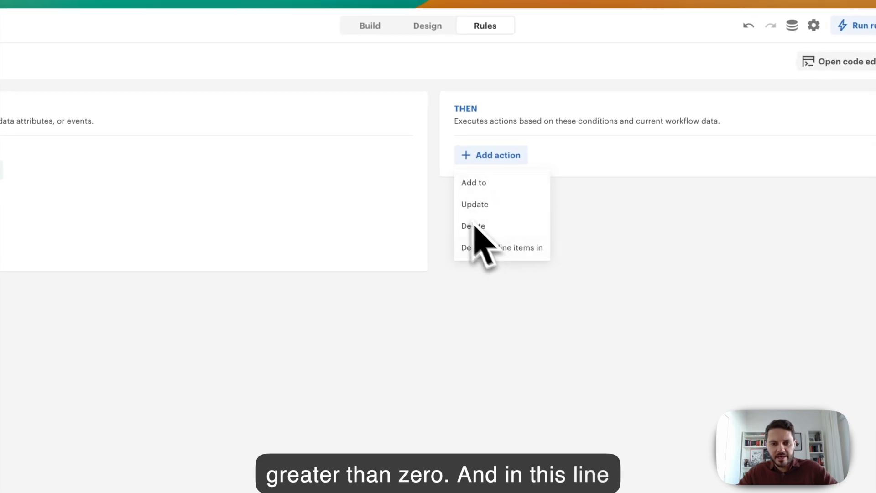
click(495, 206)
click(479, 270)
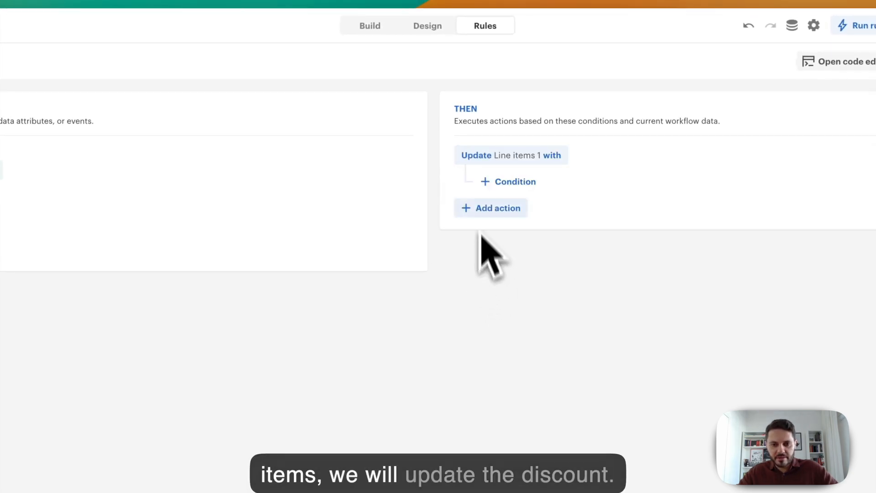
click(500, 182)
click(497, 274)
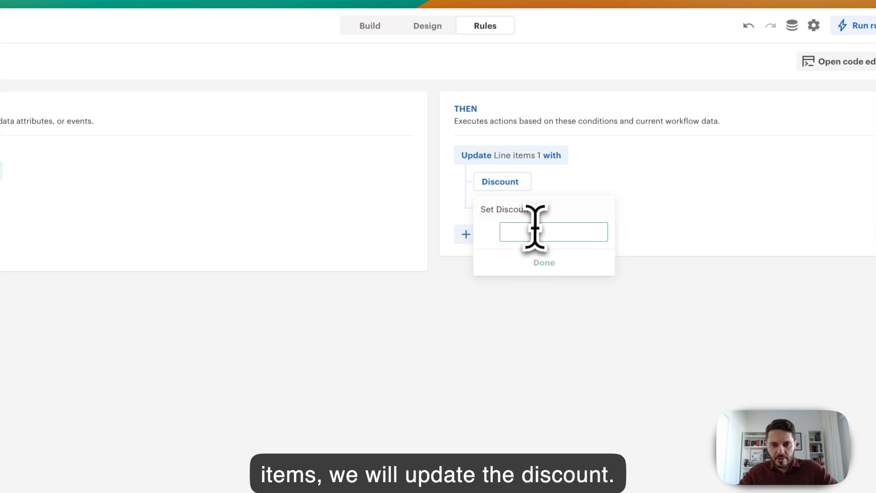
Step: Set the action's discount to the formula =IF([Current item.Quantity]>10,10,0) and save the rule
text(=)
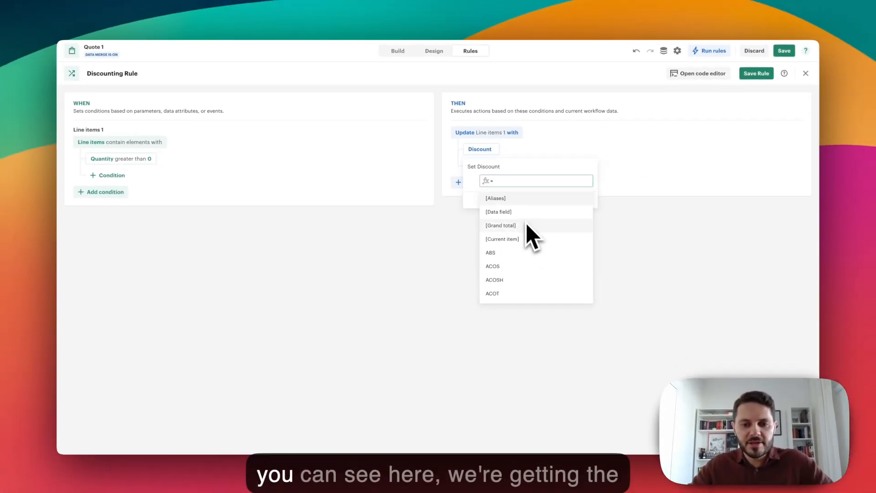
scroll(518, 221, down, 2)
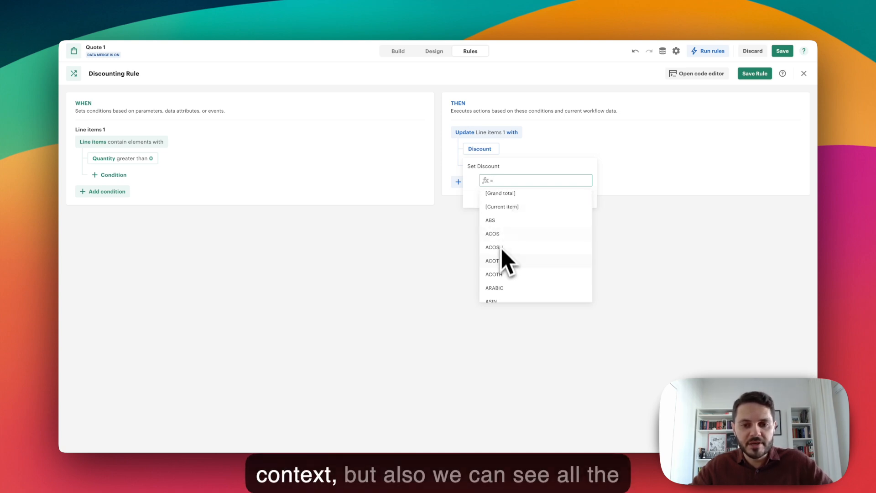
scroll(502, 265, up, 4)
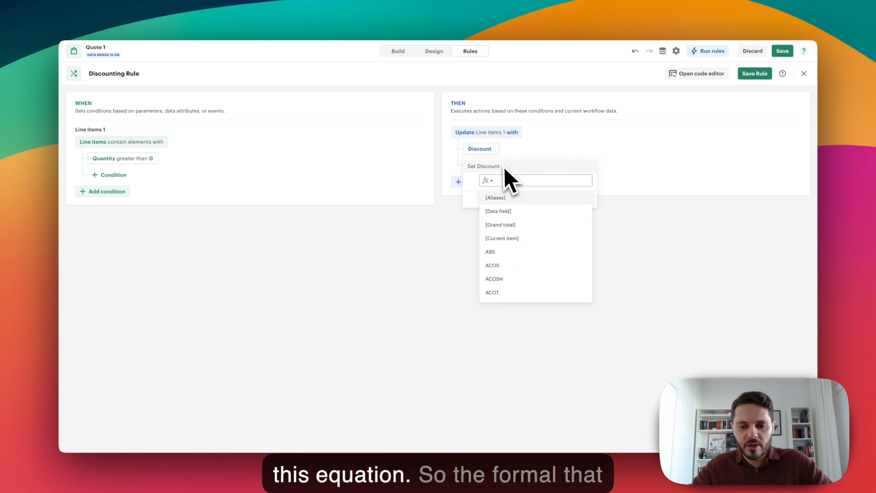
text(IF)
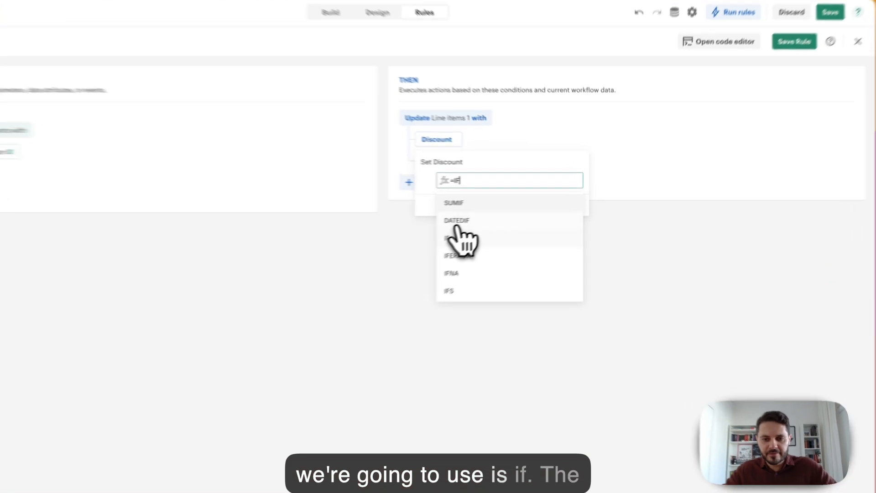
click(454, 238)
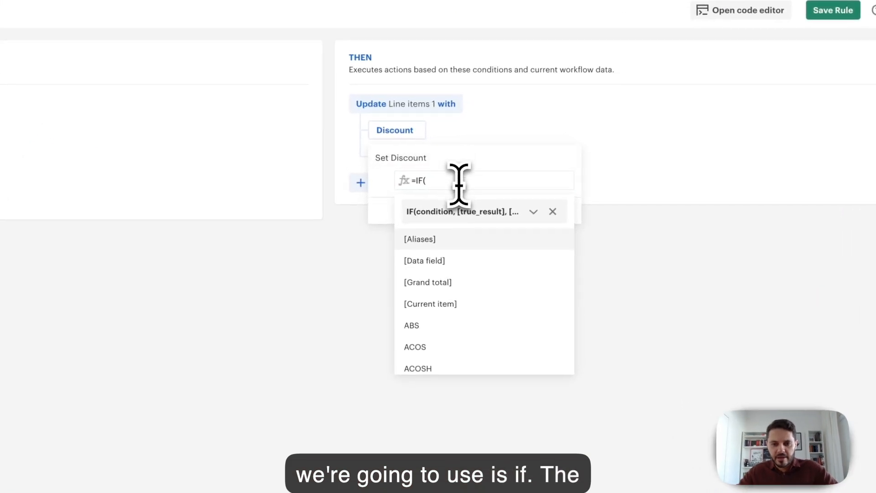
text([)
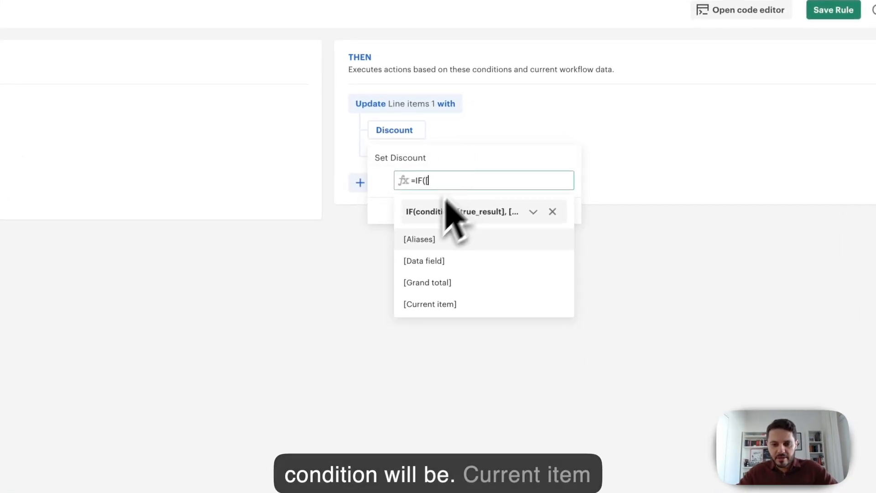
click(438, 304)
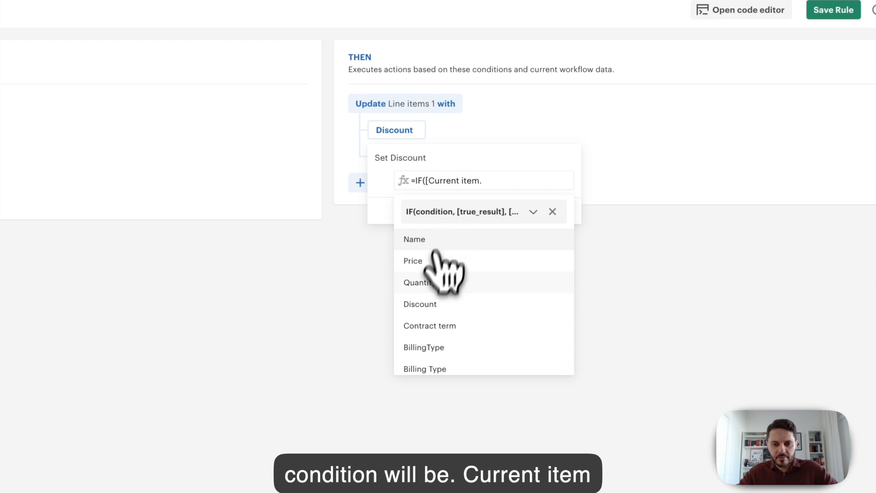
click(428, 282)
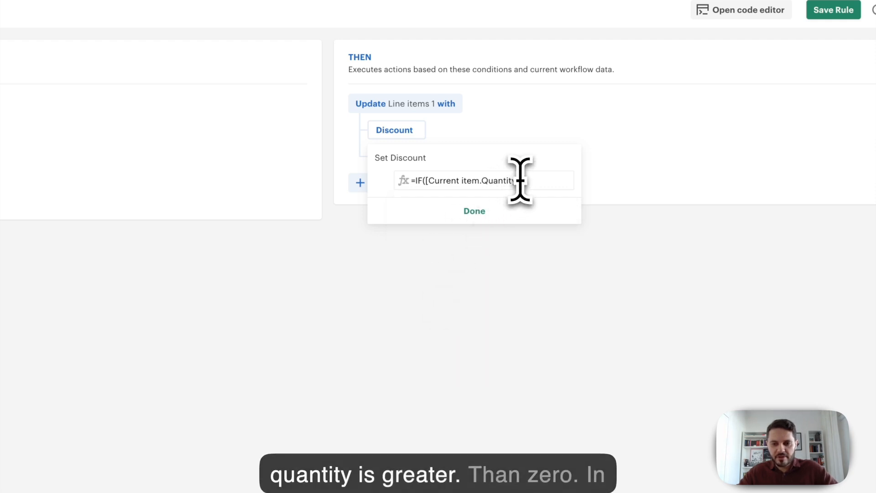
text(>10)
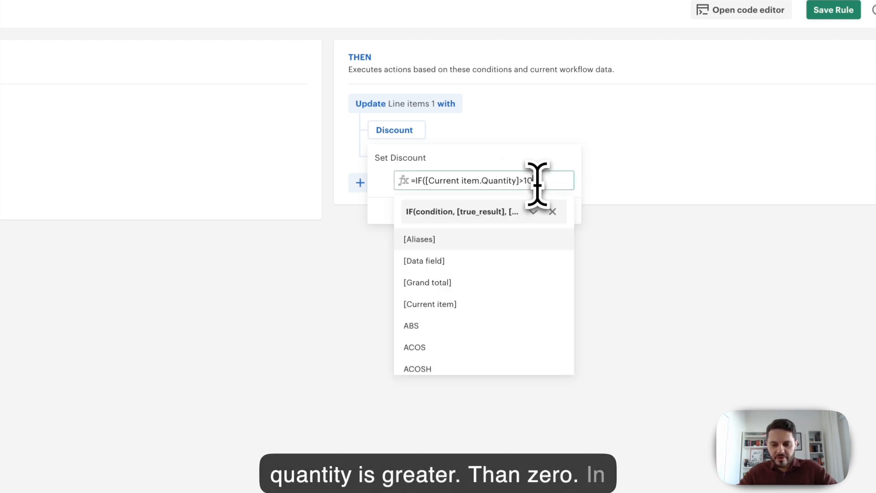
text(,10)
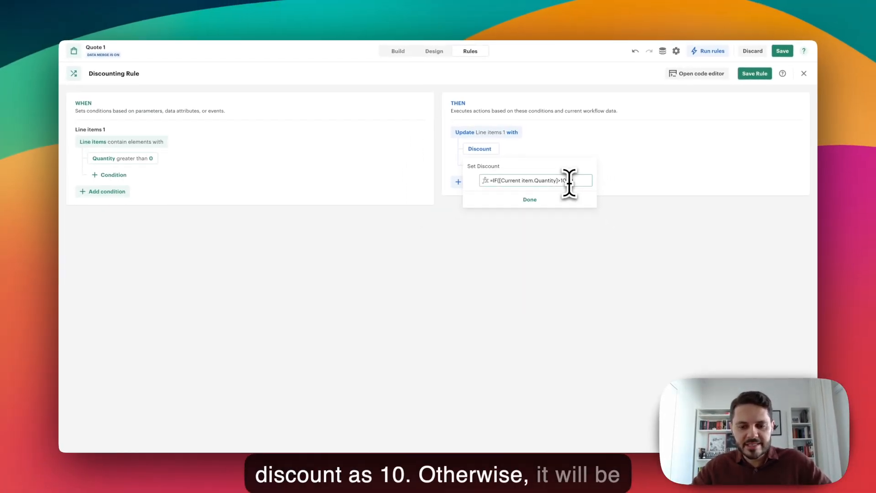
text(,0))
click(529, 201)
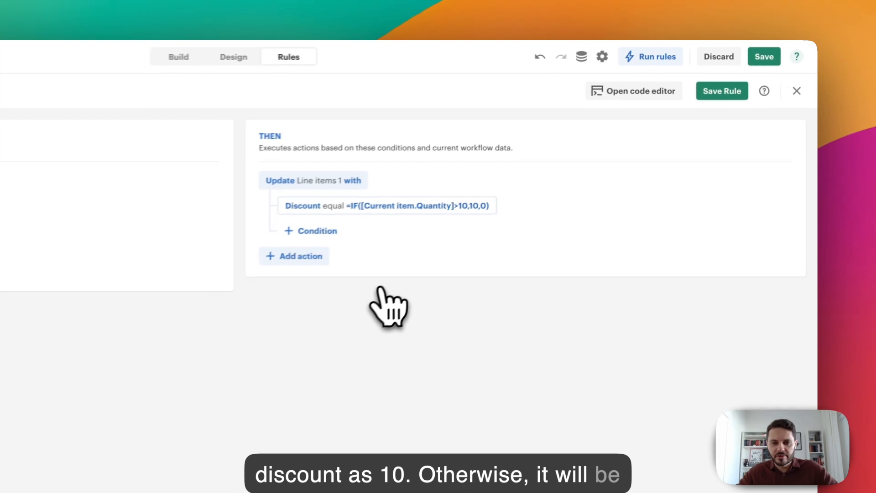
click(718, 93)
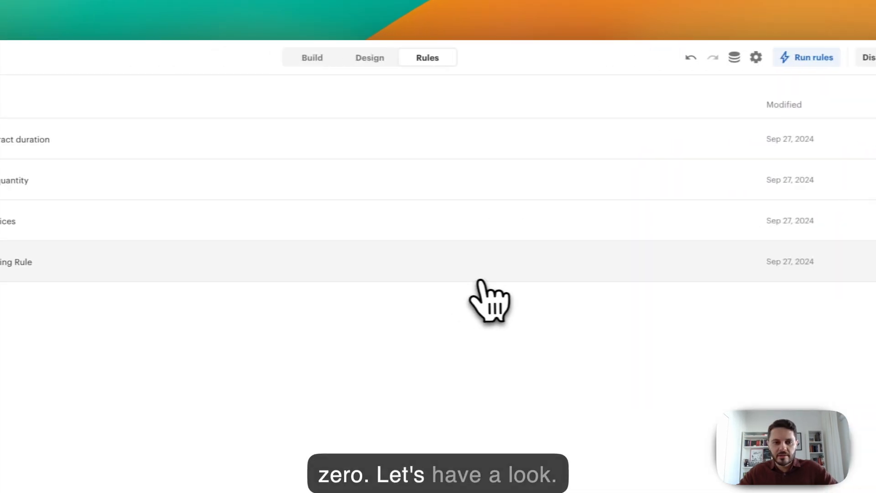
Step: Return to the quote's line items and set the Business Plan Subscription quantity to 20 to test the discount rule
click(301, 56)
click(442, 157)
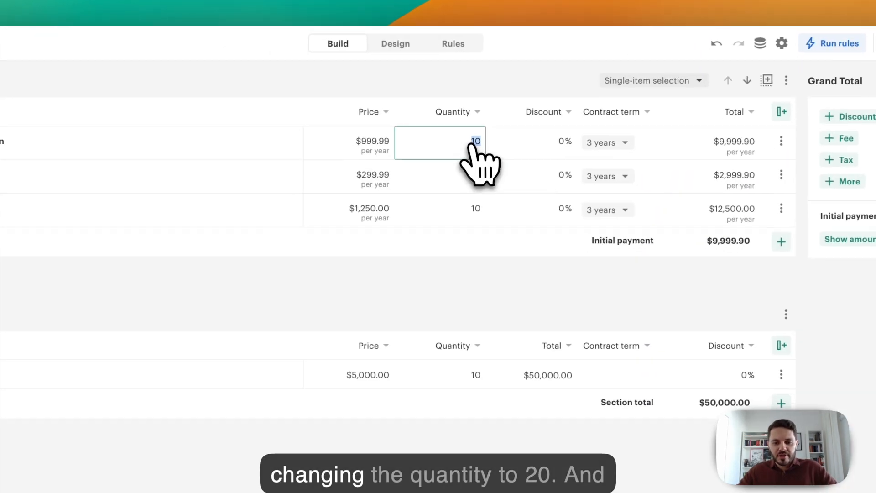
text(20)
key(Return)
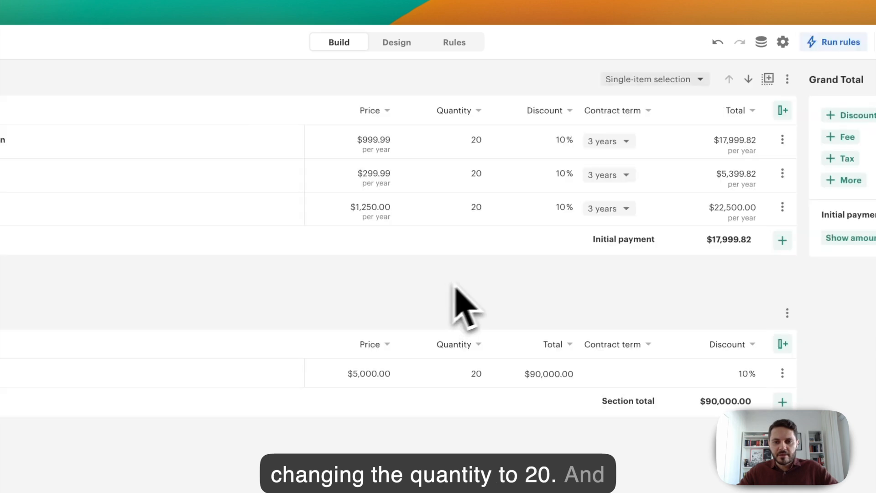
Step: Set the Business Plan Subscription quantity to 5 to test the discount rule below its threshold
click(473, 139)
text(5)
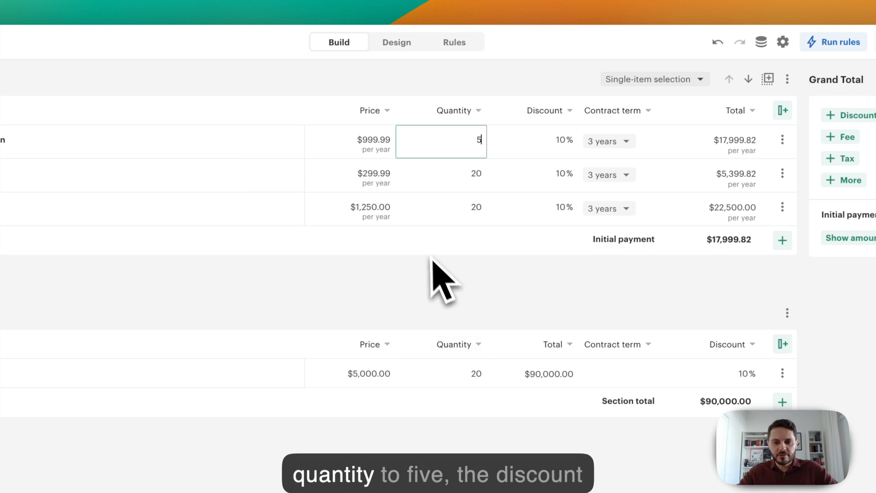
key(Return)
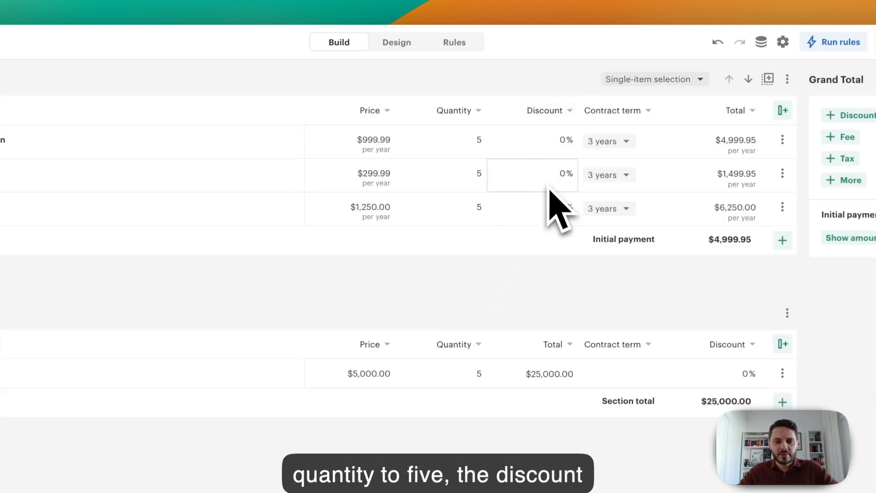